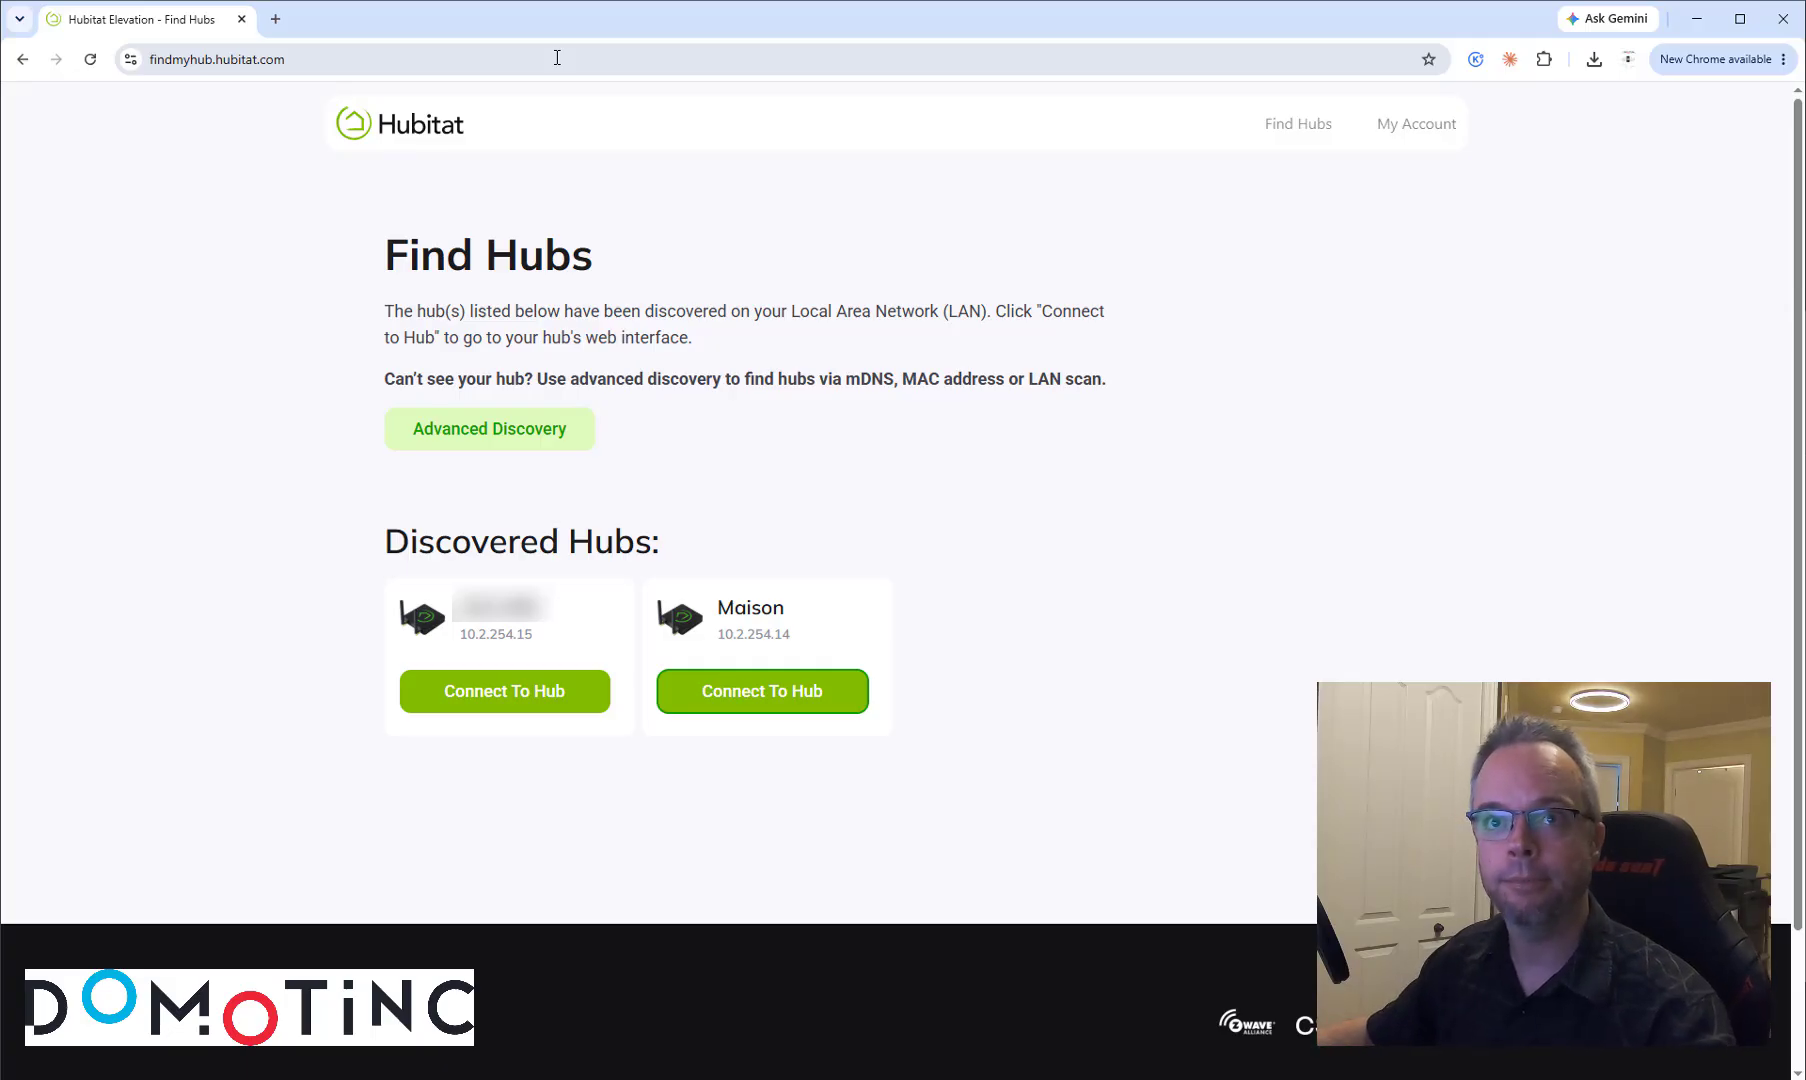
Step: Connect to the Maison hub from the discovered hubs on findmyhub.hubitat.com
{"action": "left_click", "coordinate": [557, 57]}
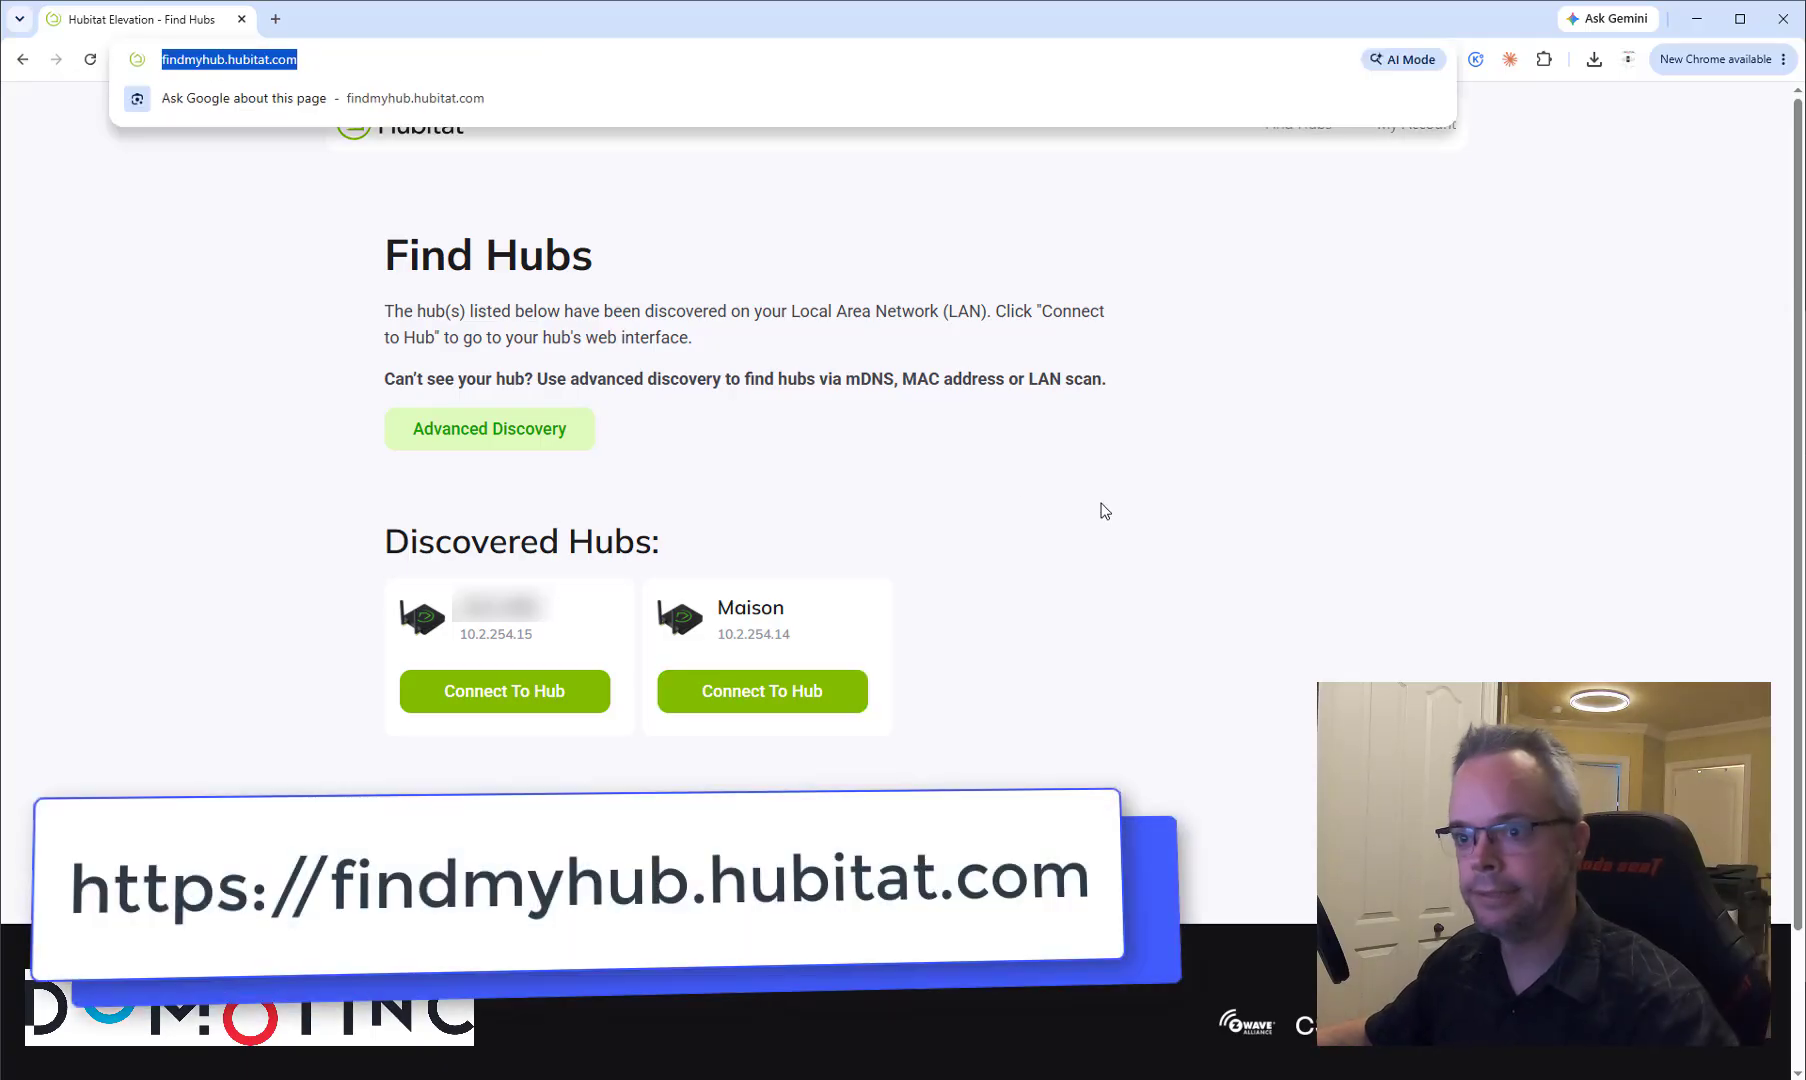
{"action": "left_click", "coordinate": [1104, 511]}
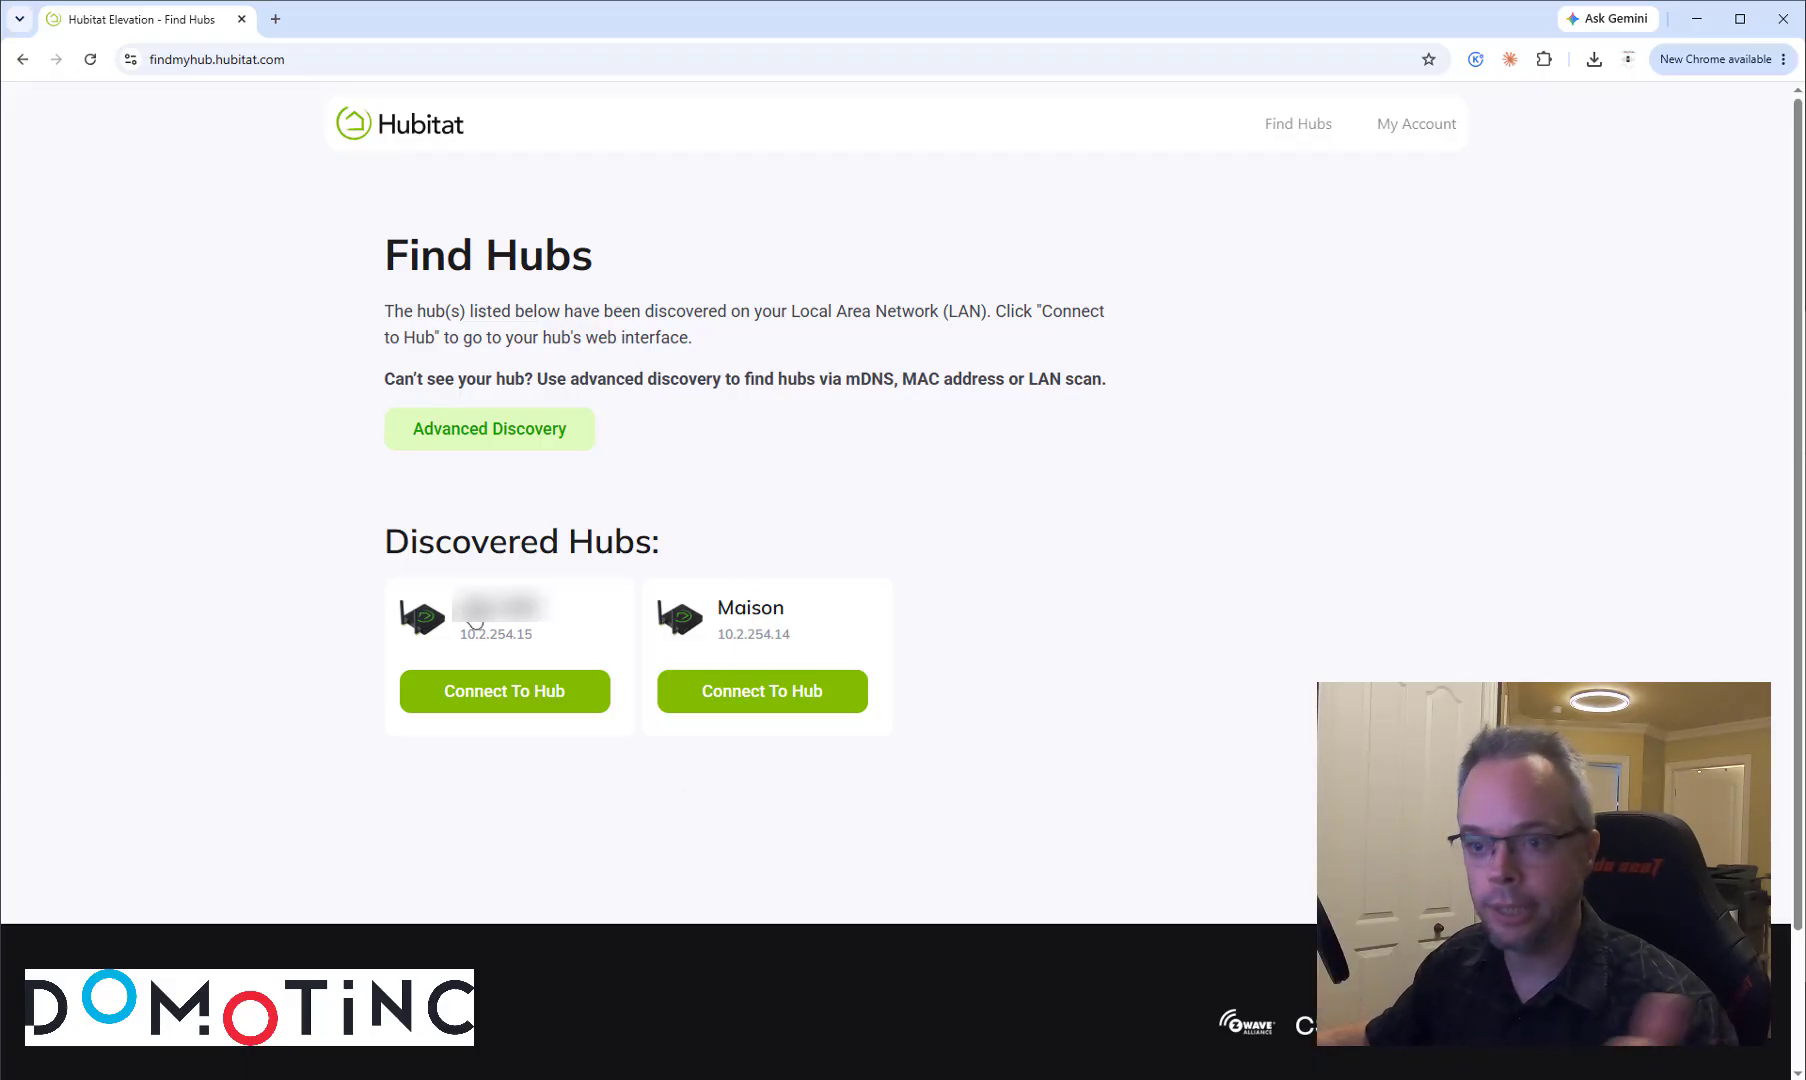
{"action": "left_click", "coordinate": [806, 699]}
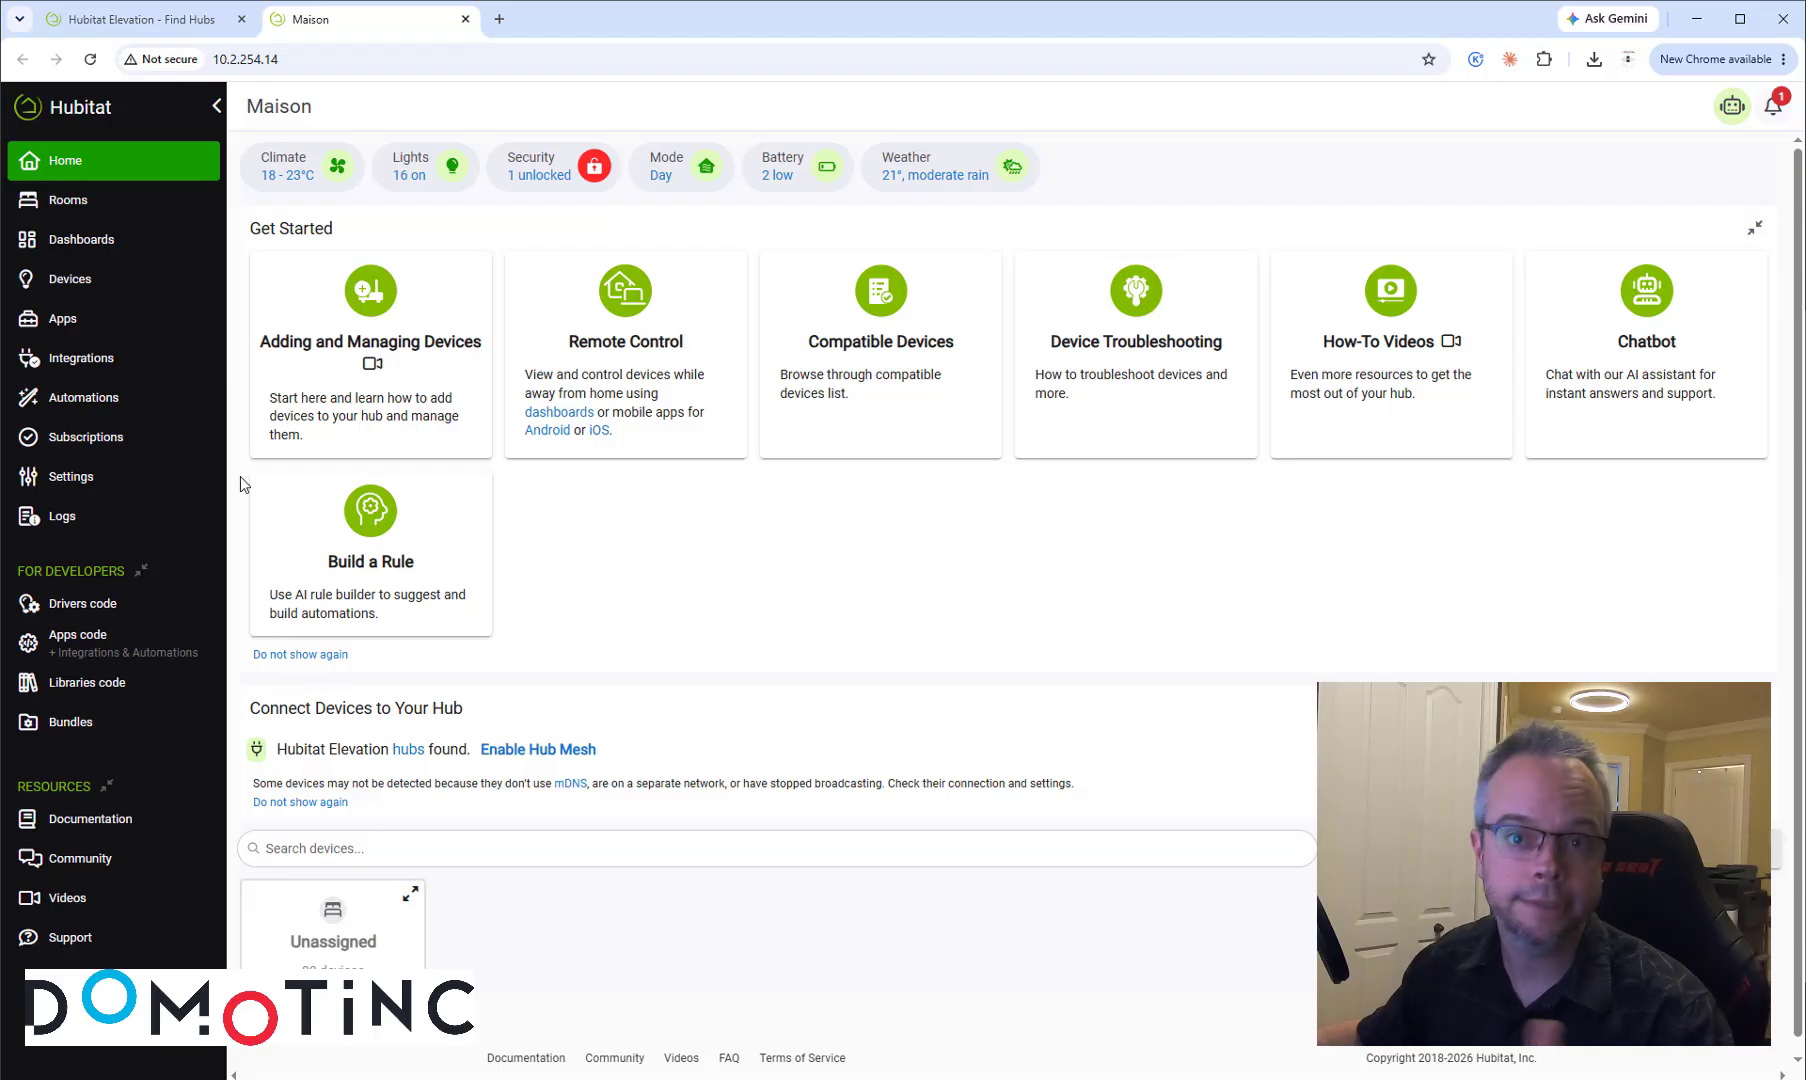
Step: Review the existing notifiers among the hub's automations and open the Notifications app
{"action": "left_click", "coordinate": [91, 406]}
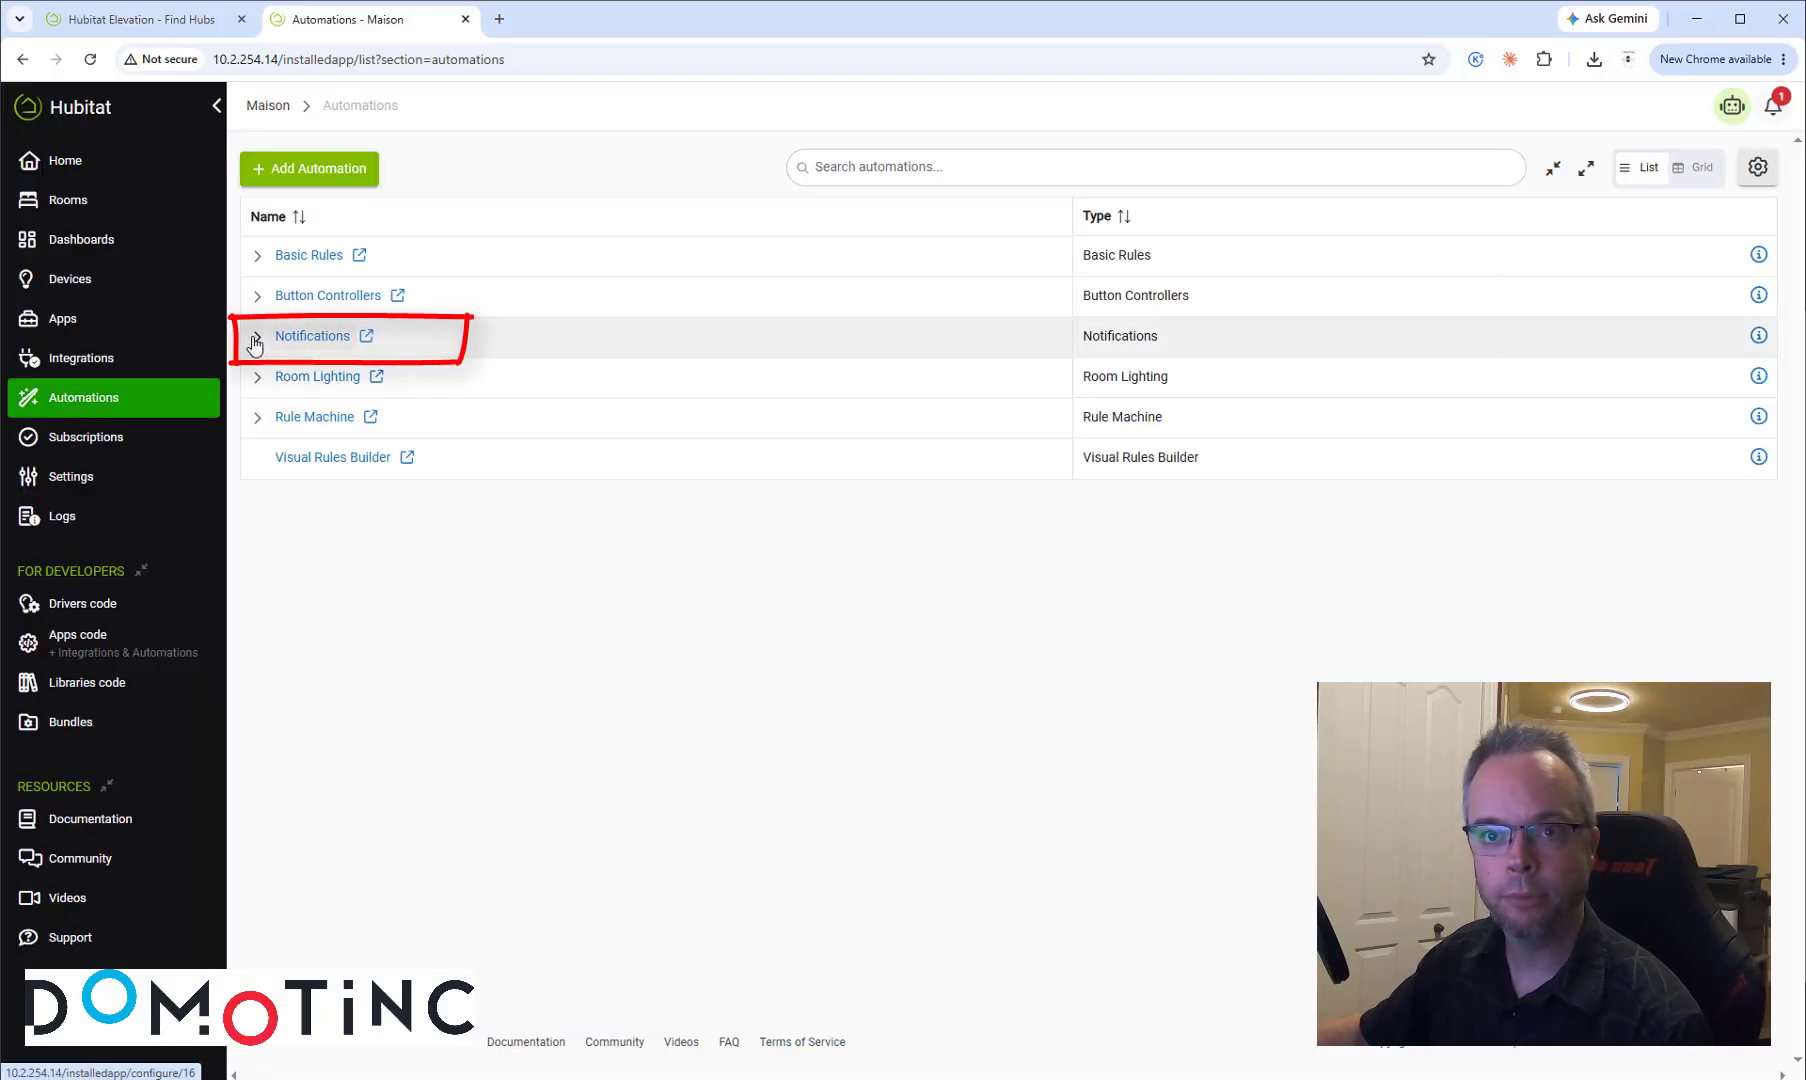
{"action": "left_click", "coordinate": [255, 340]}
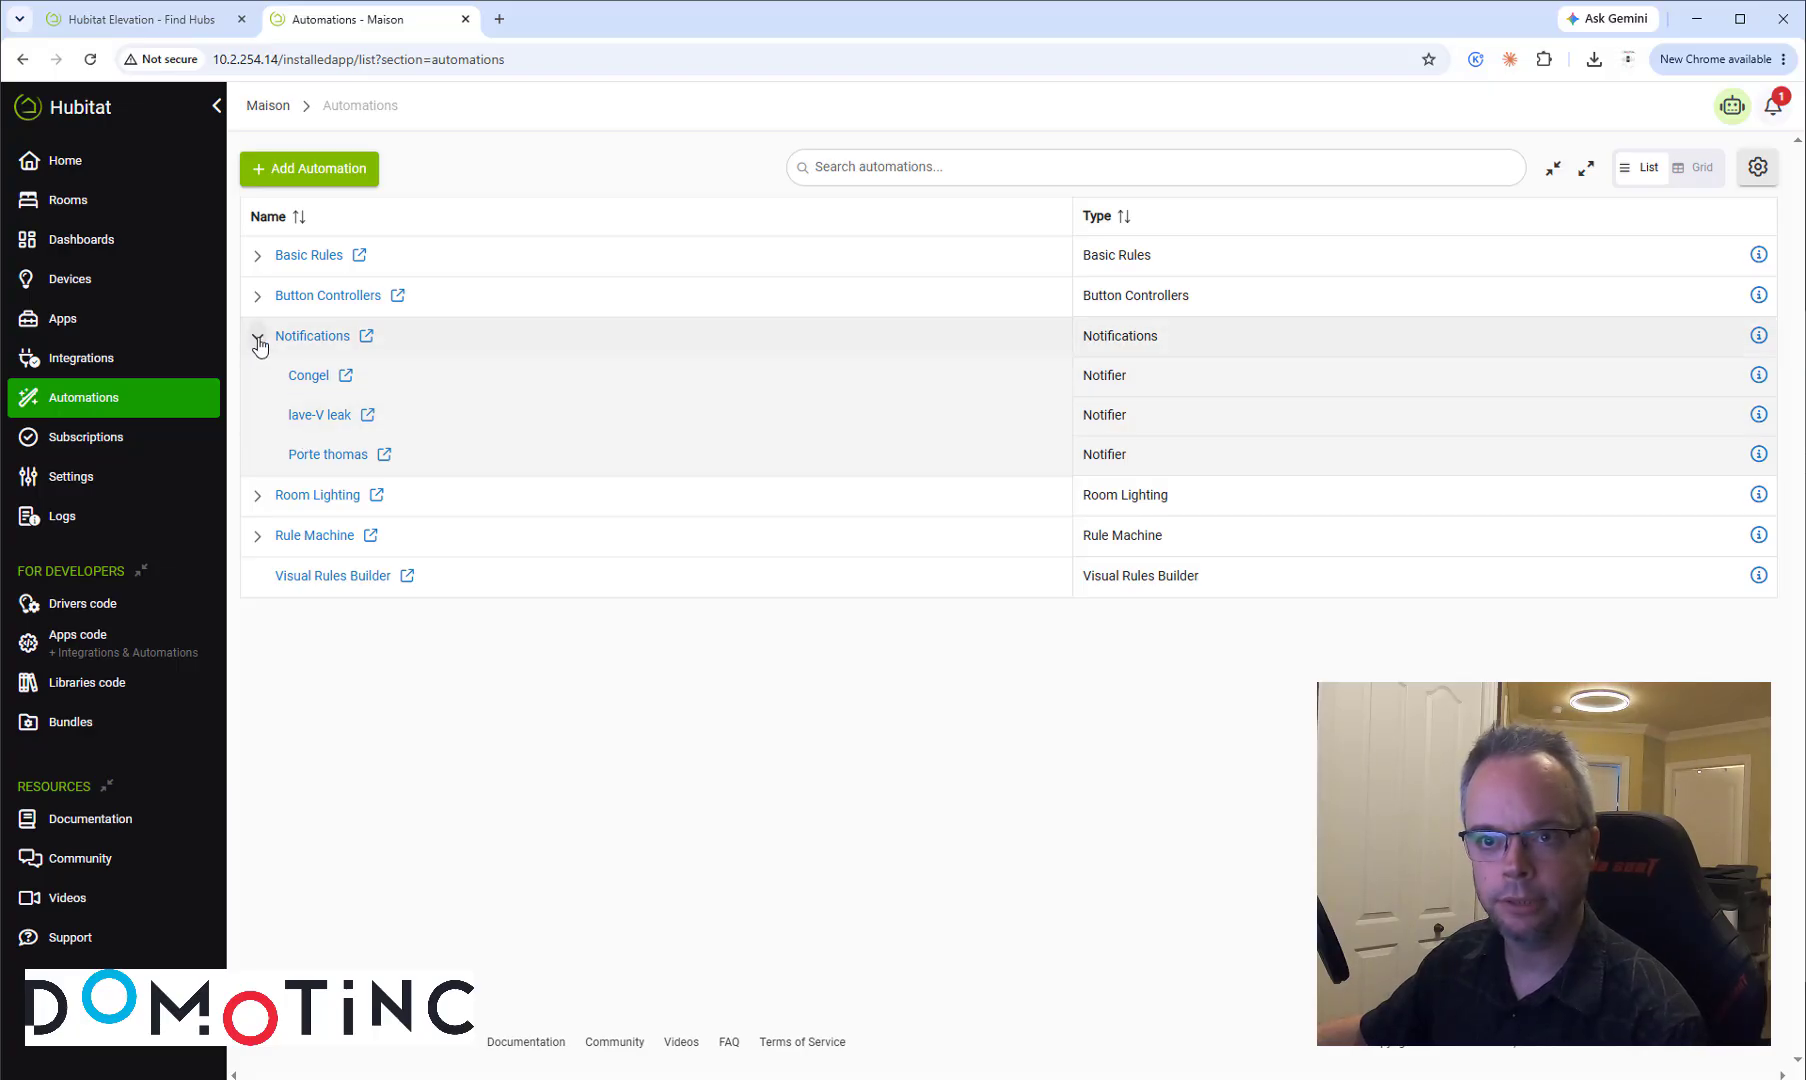
{"action": "left_click", "coordinate": [258, 342]}
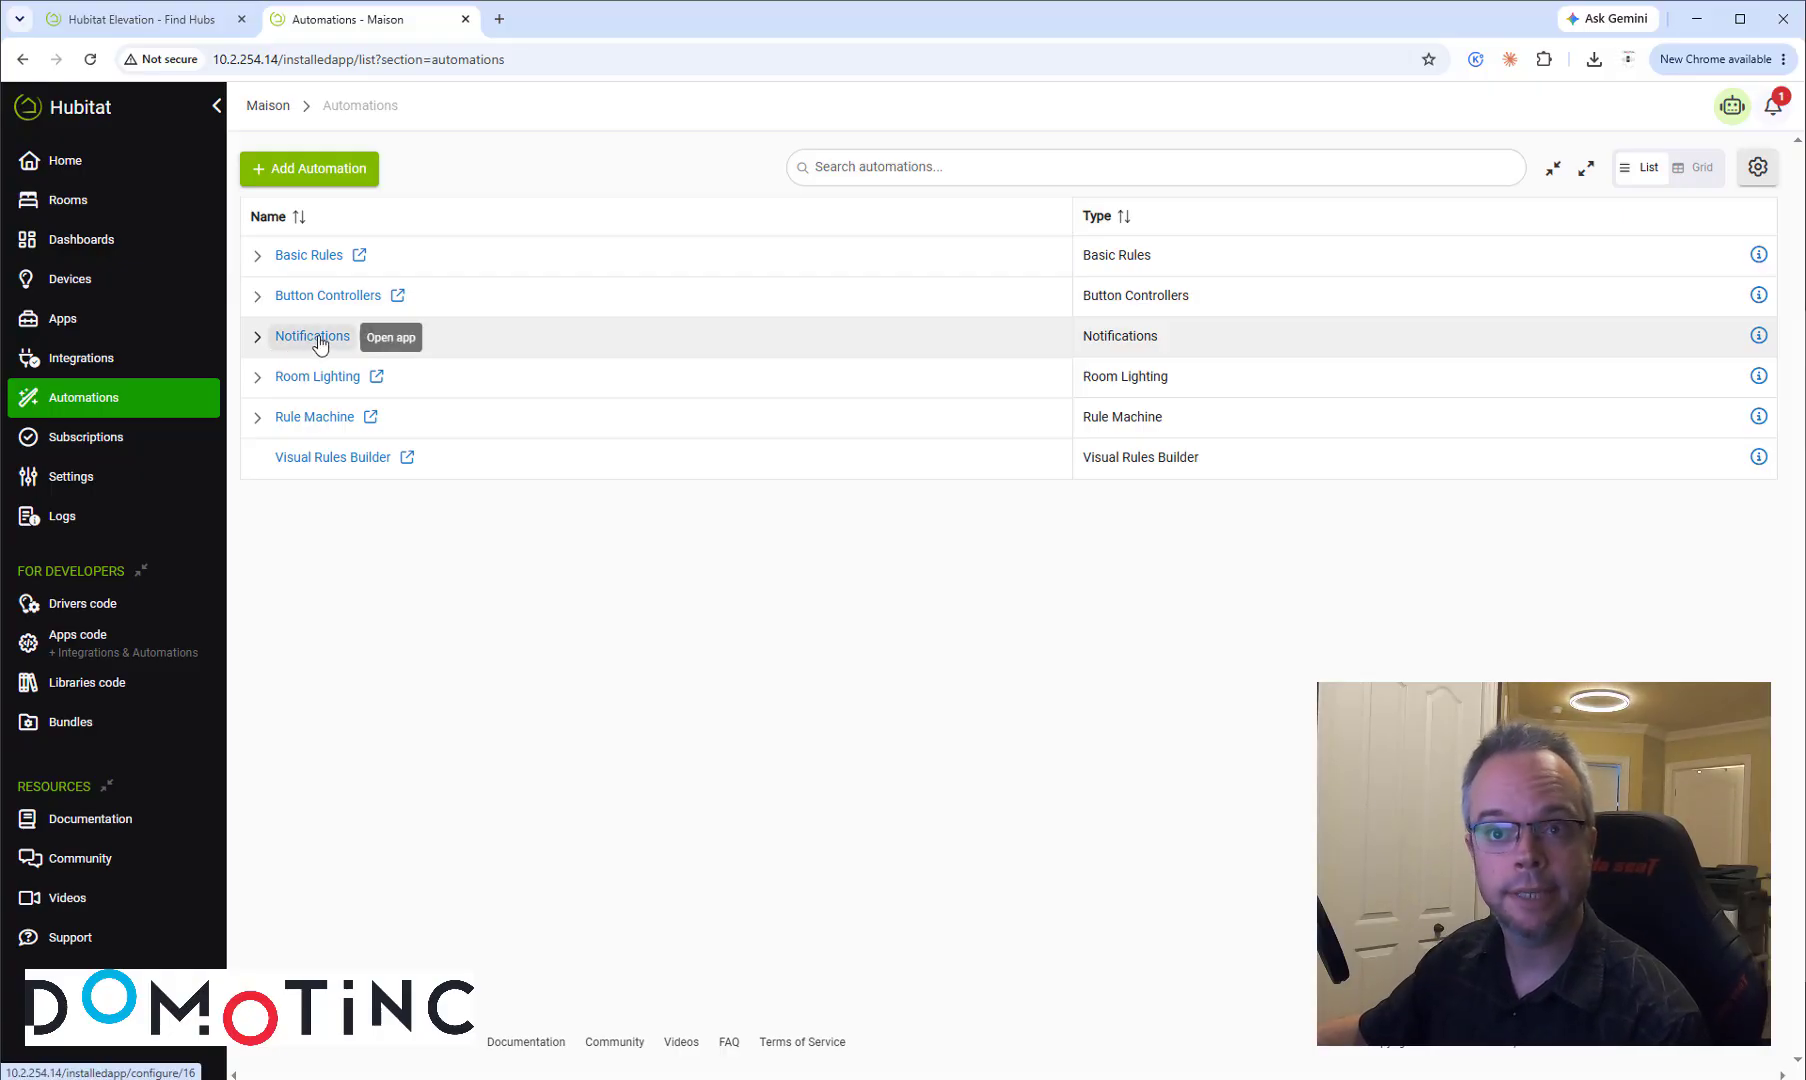
{"action": "left_click", "coordinate": [256, 340]}
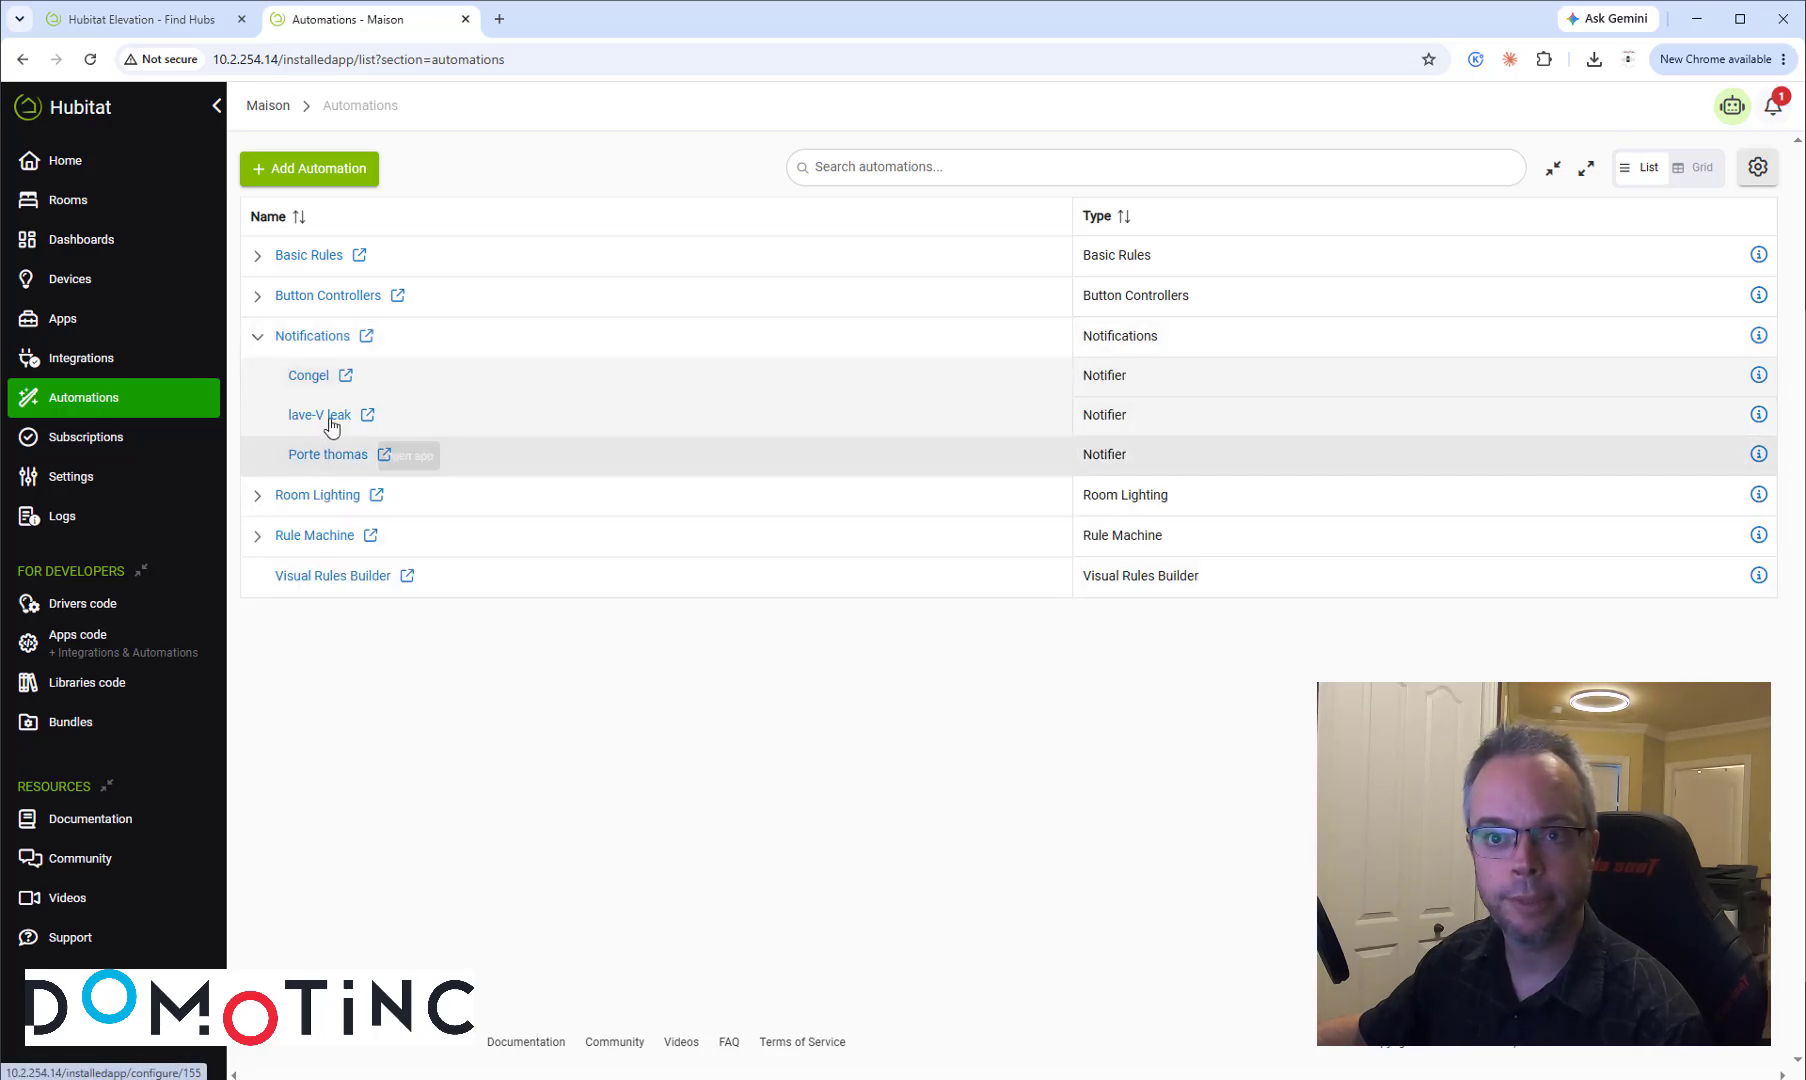
{"action": "left_click", "coordinate": [318, 344]}
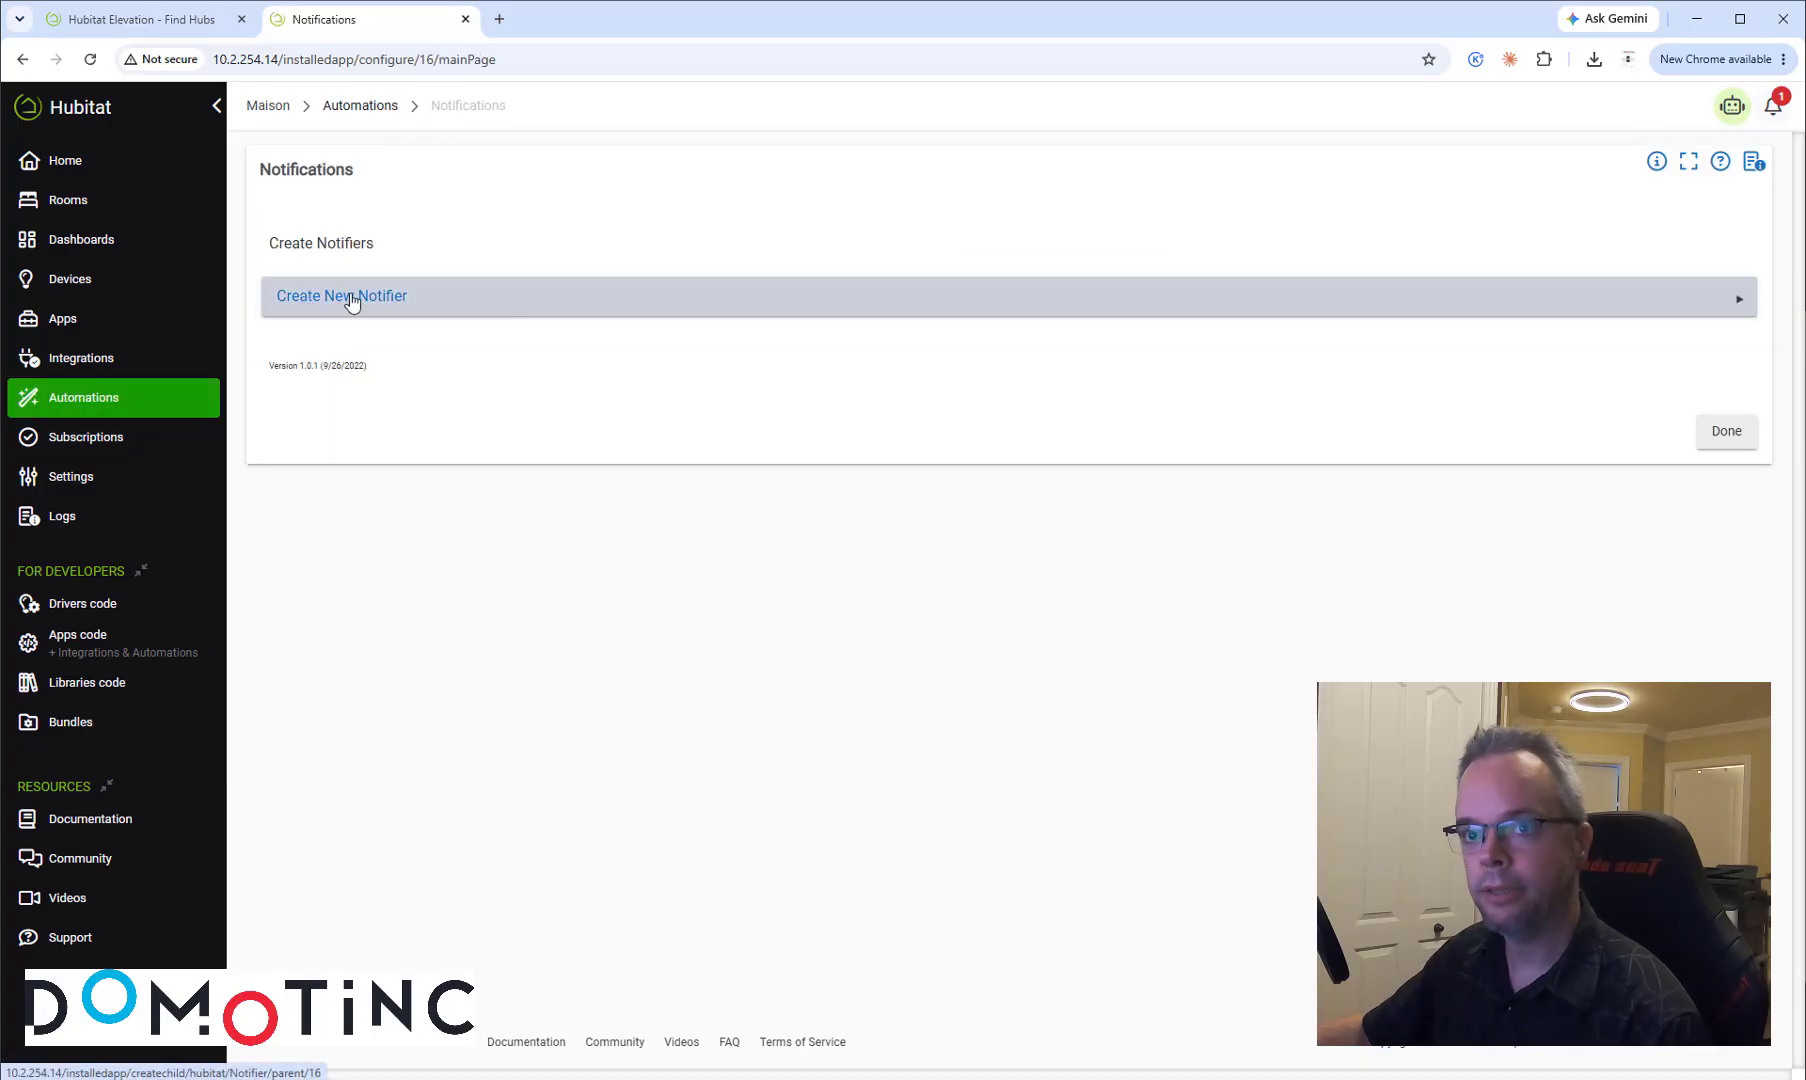
Step: Create a new notifier named "porte de garage 15 min"
{"action": "left_click", "coordinate": [353, 300]}
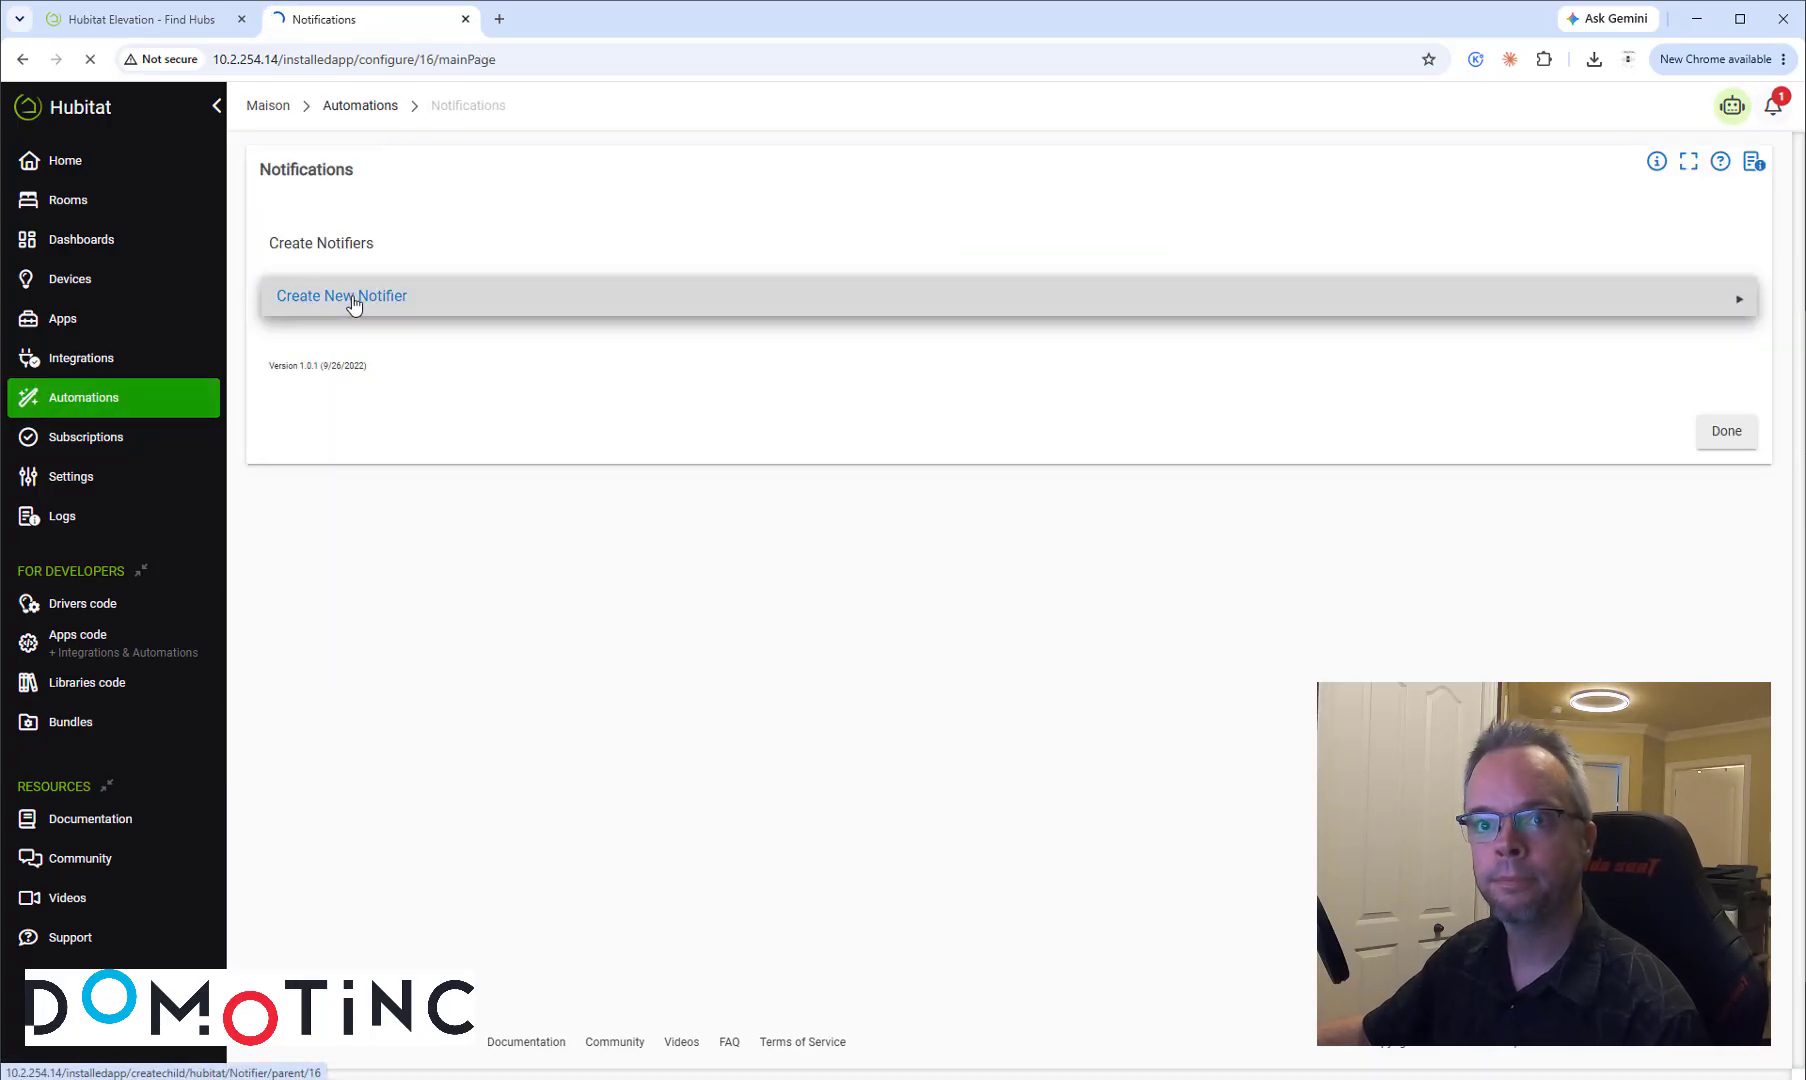
{"action": "left_click", "coordinate": [355, 301]}
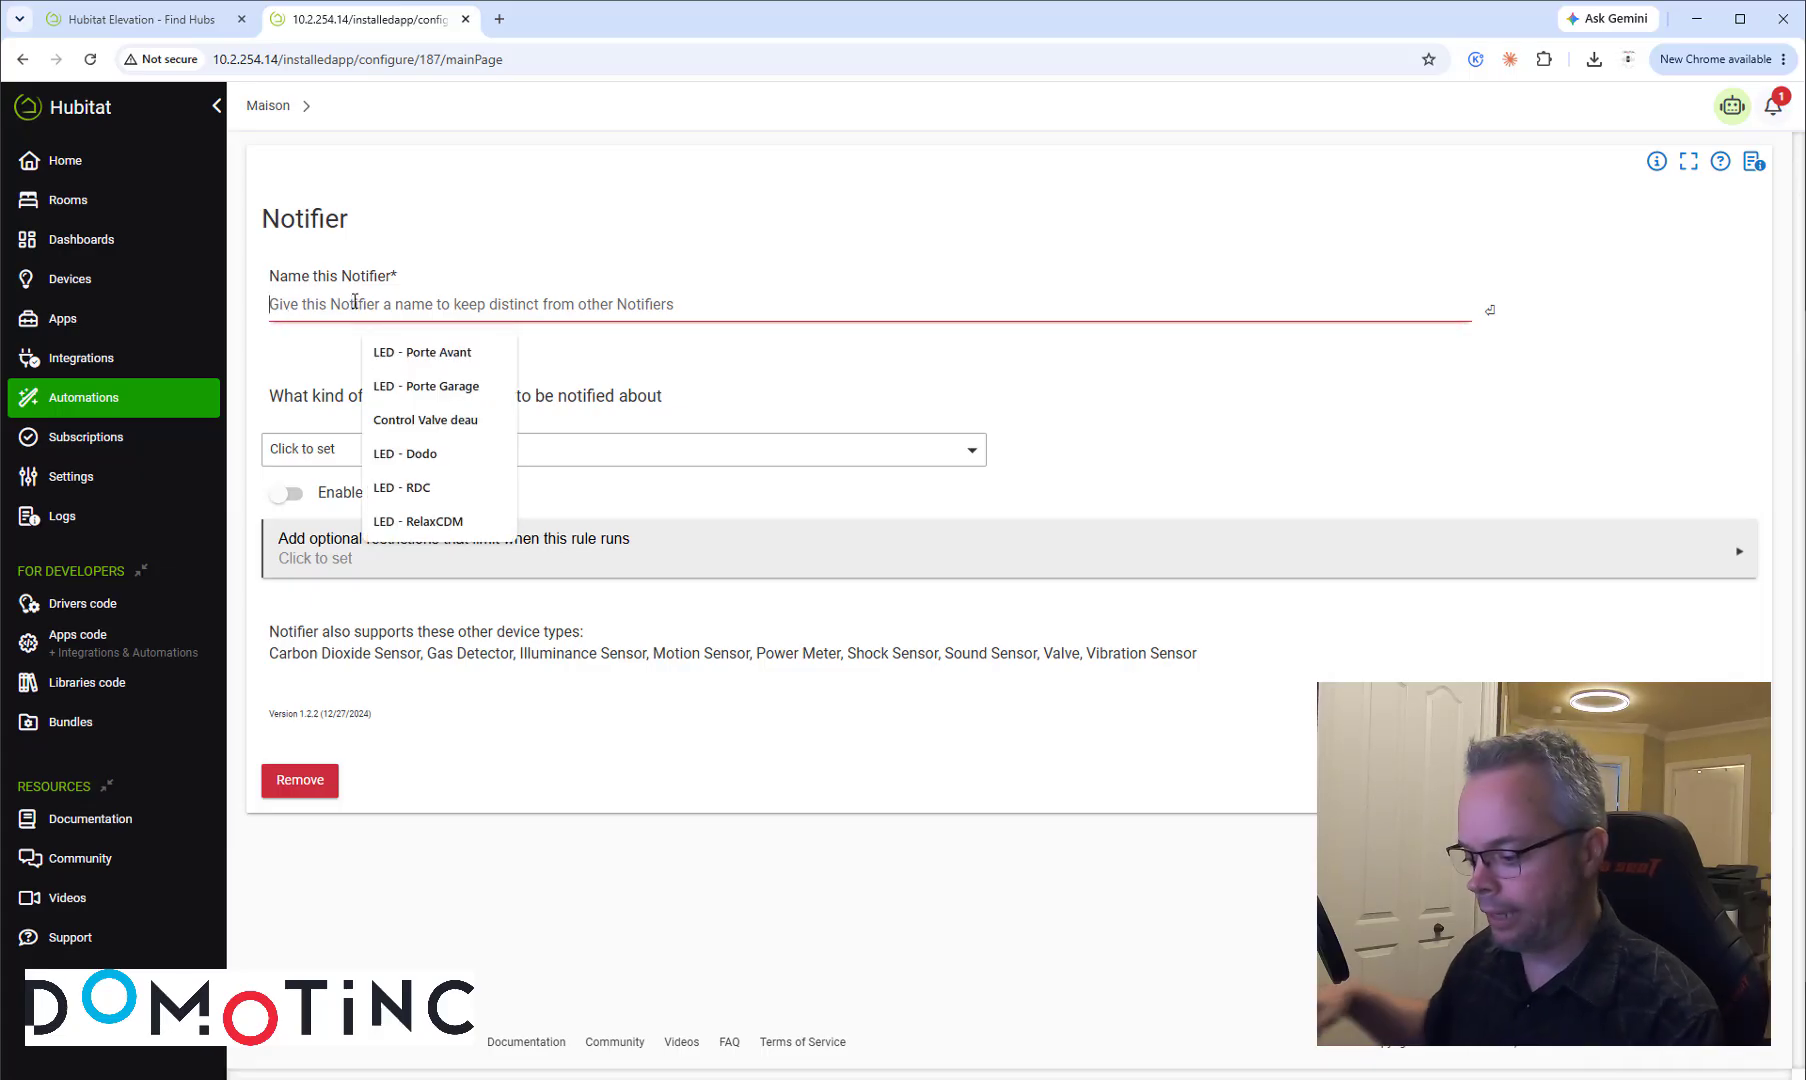
{"action": "type", "text": "por"}
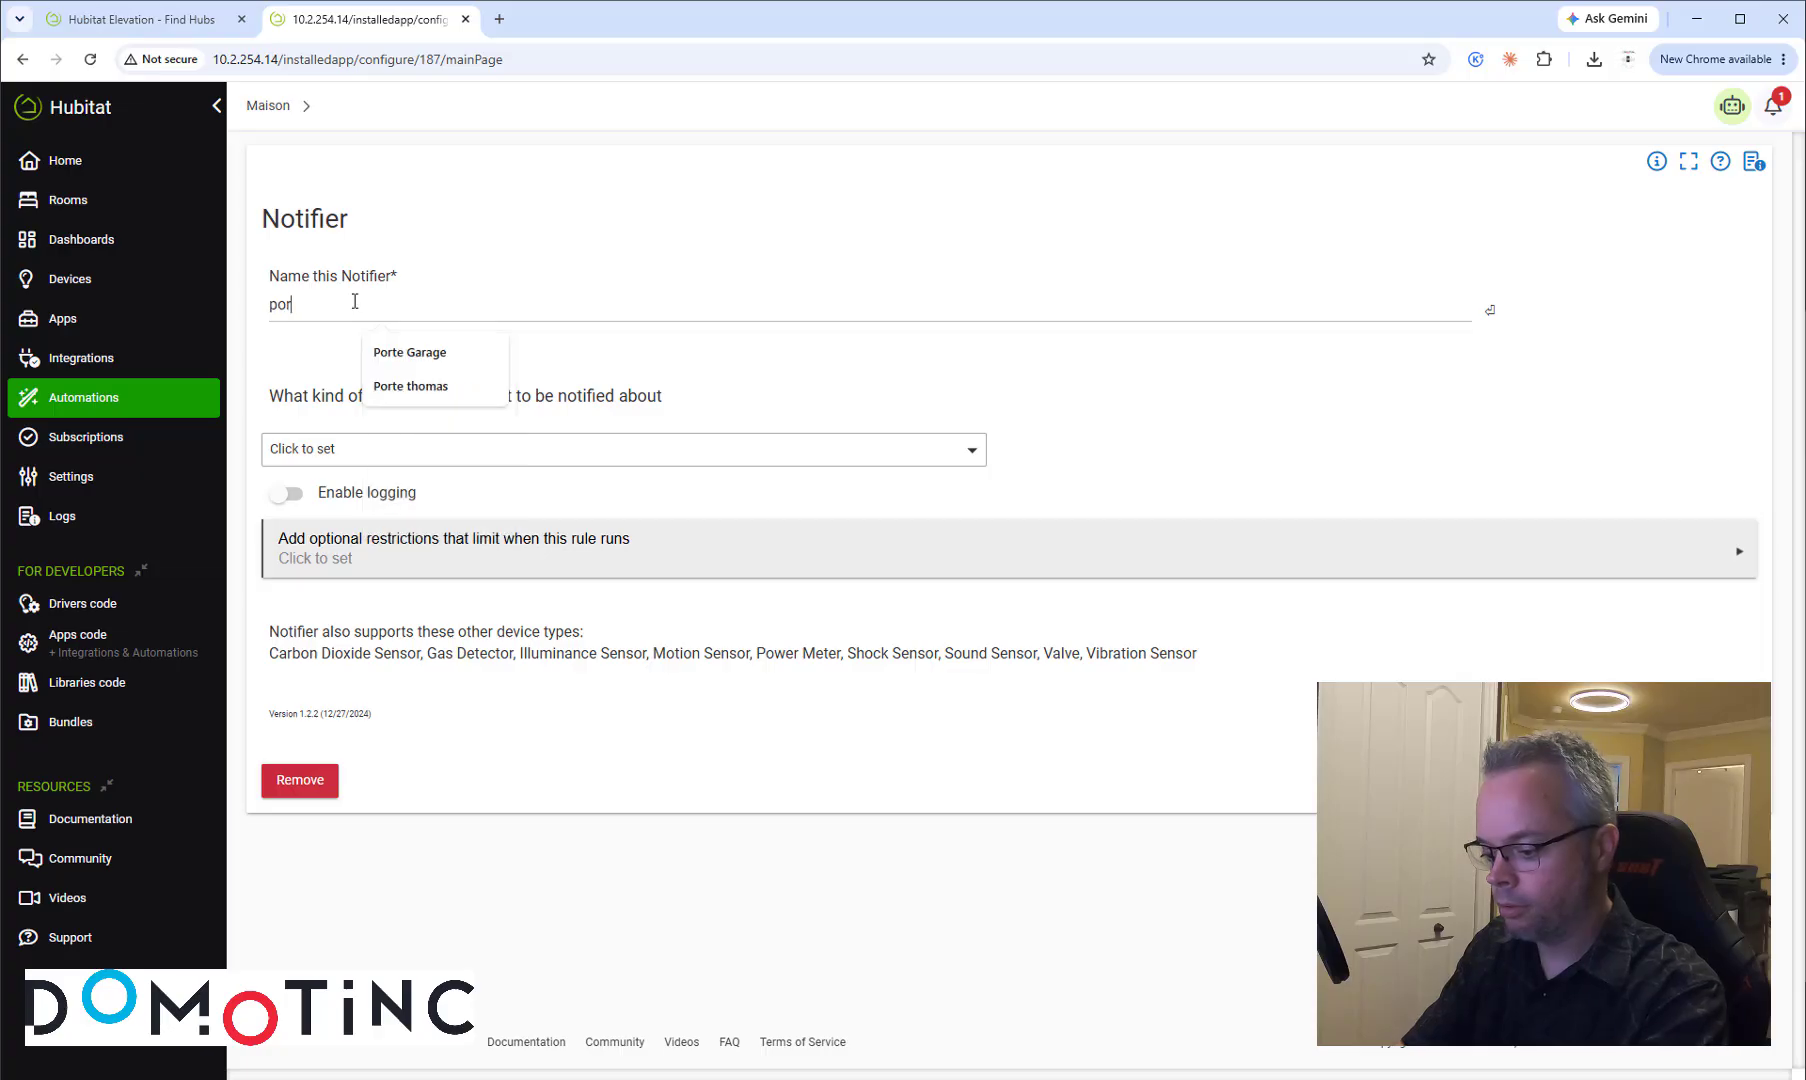
{"action": "type", "text": "te de garage 15 mnin"}
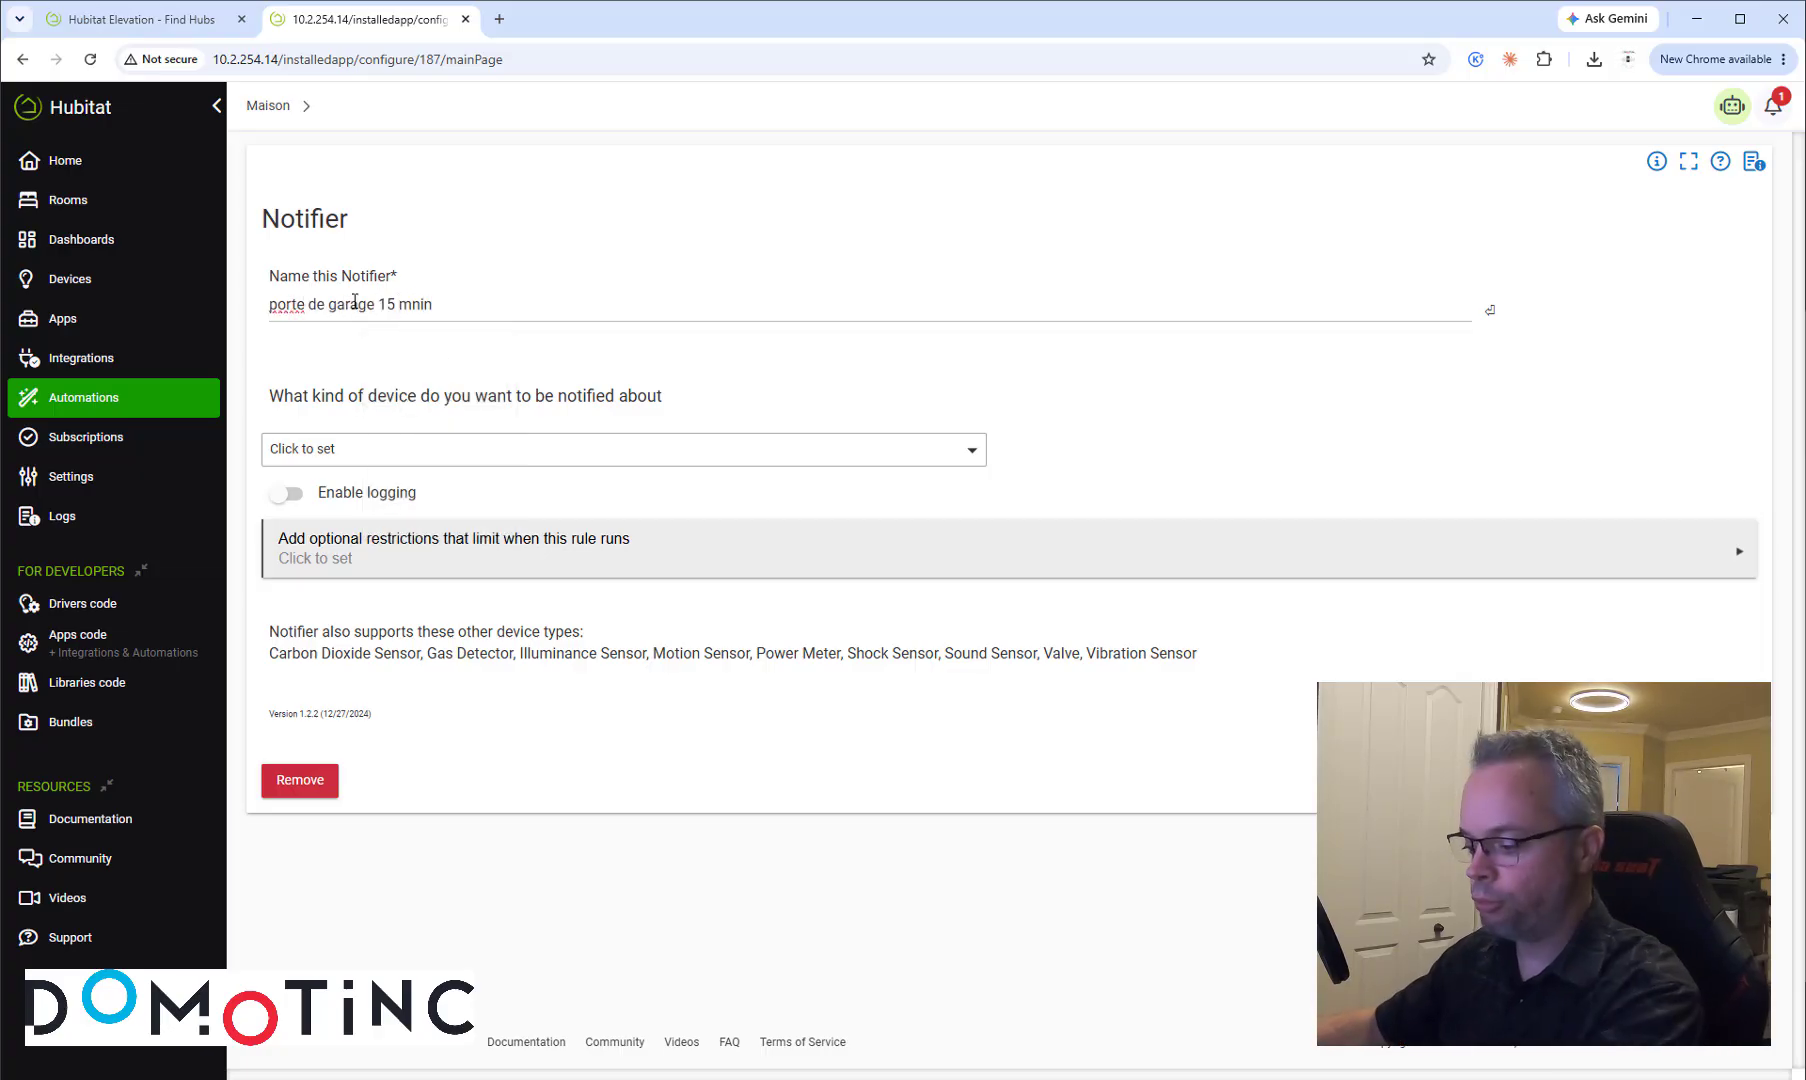
{"action": "key", "text": "BackSpace"}
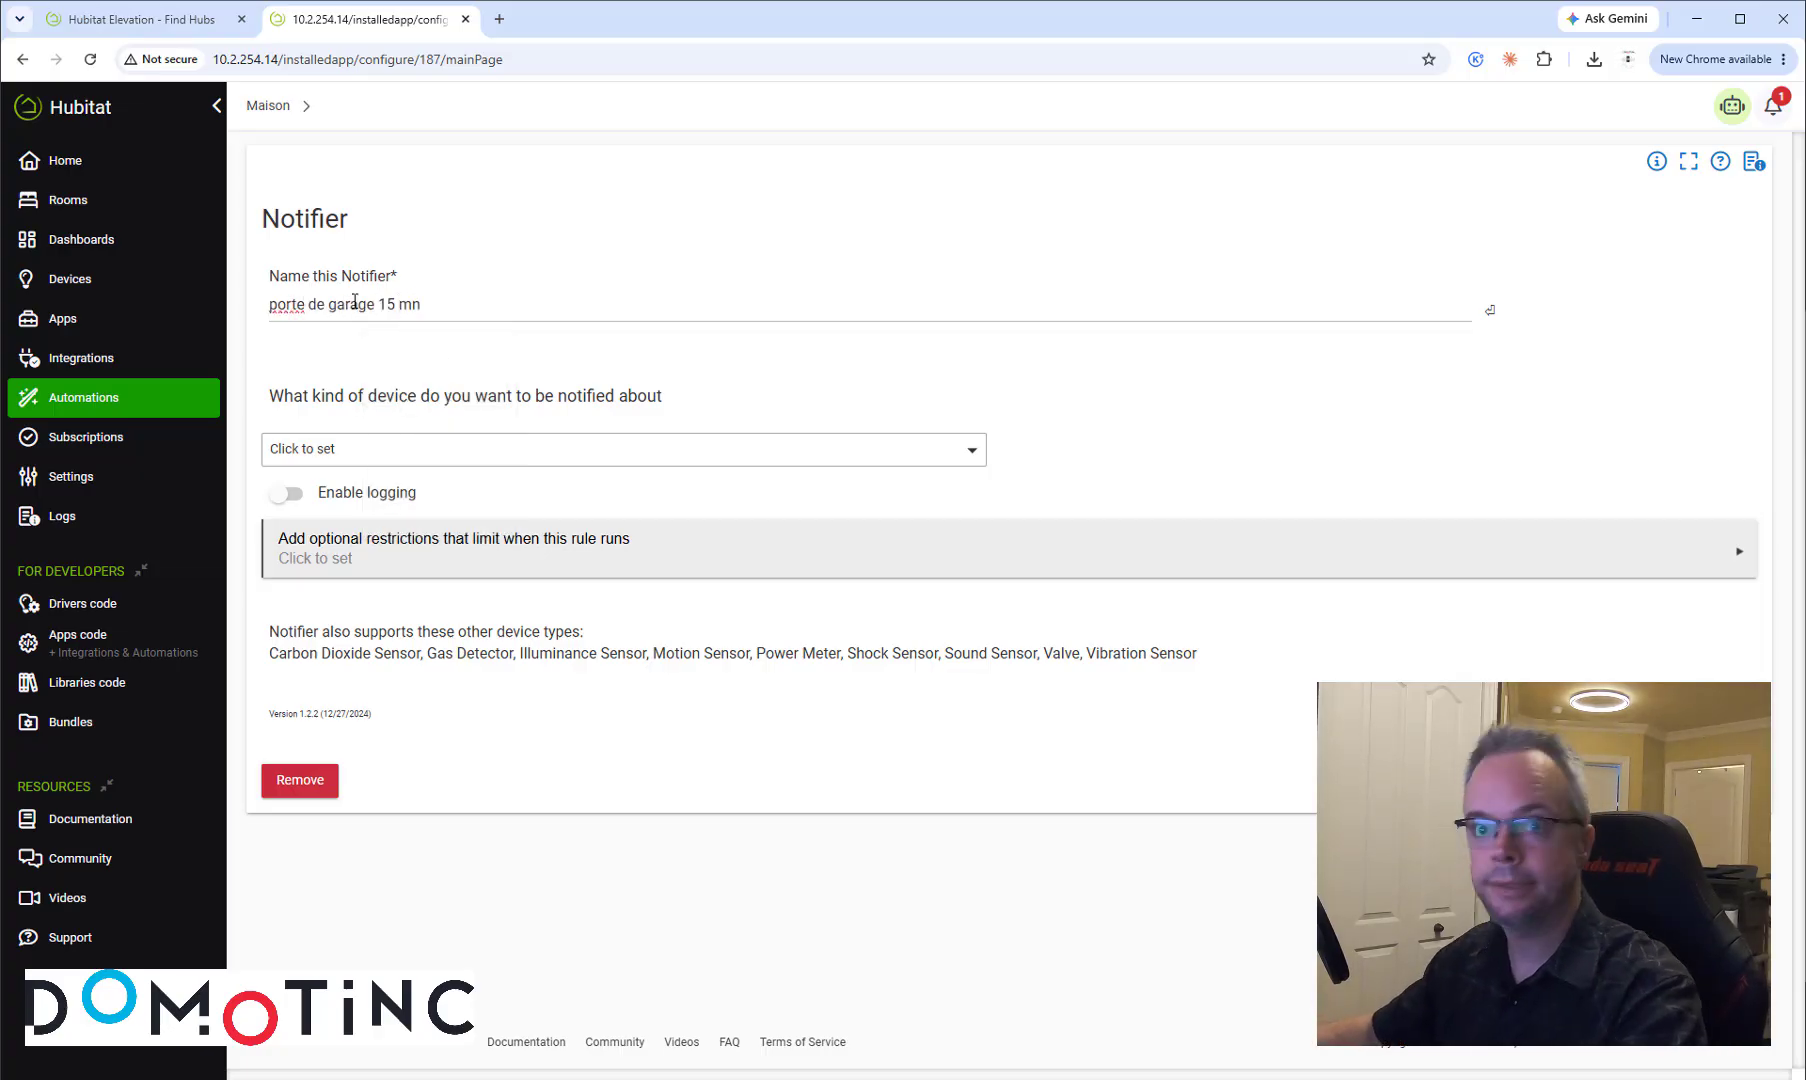
{"action": "type", "text": "inm"}
{"action": "key", "text": "BackSpace"}
{"action": "key", "text": "BackSpace"}
{"action": "key", "text": "BackSpace"}
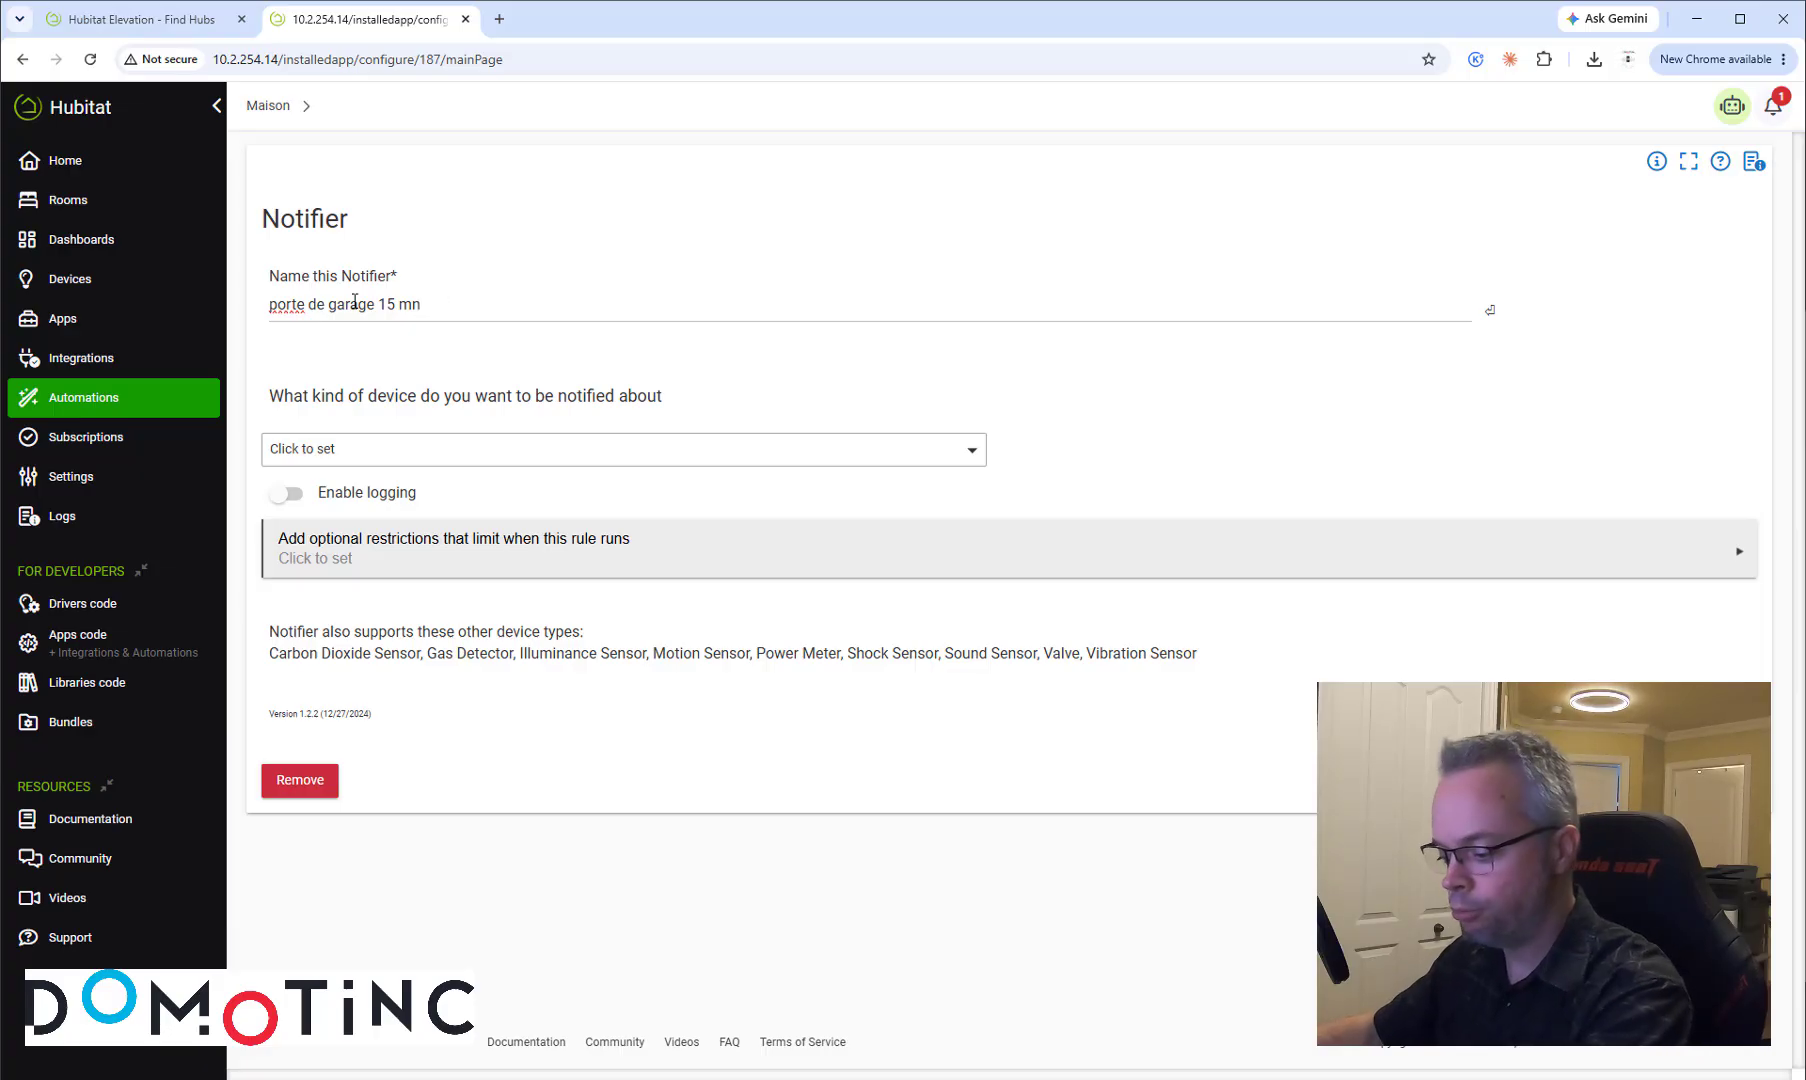
{"action": "type", "text": "in"}
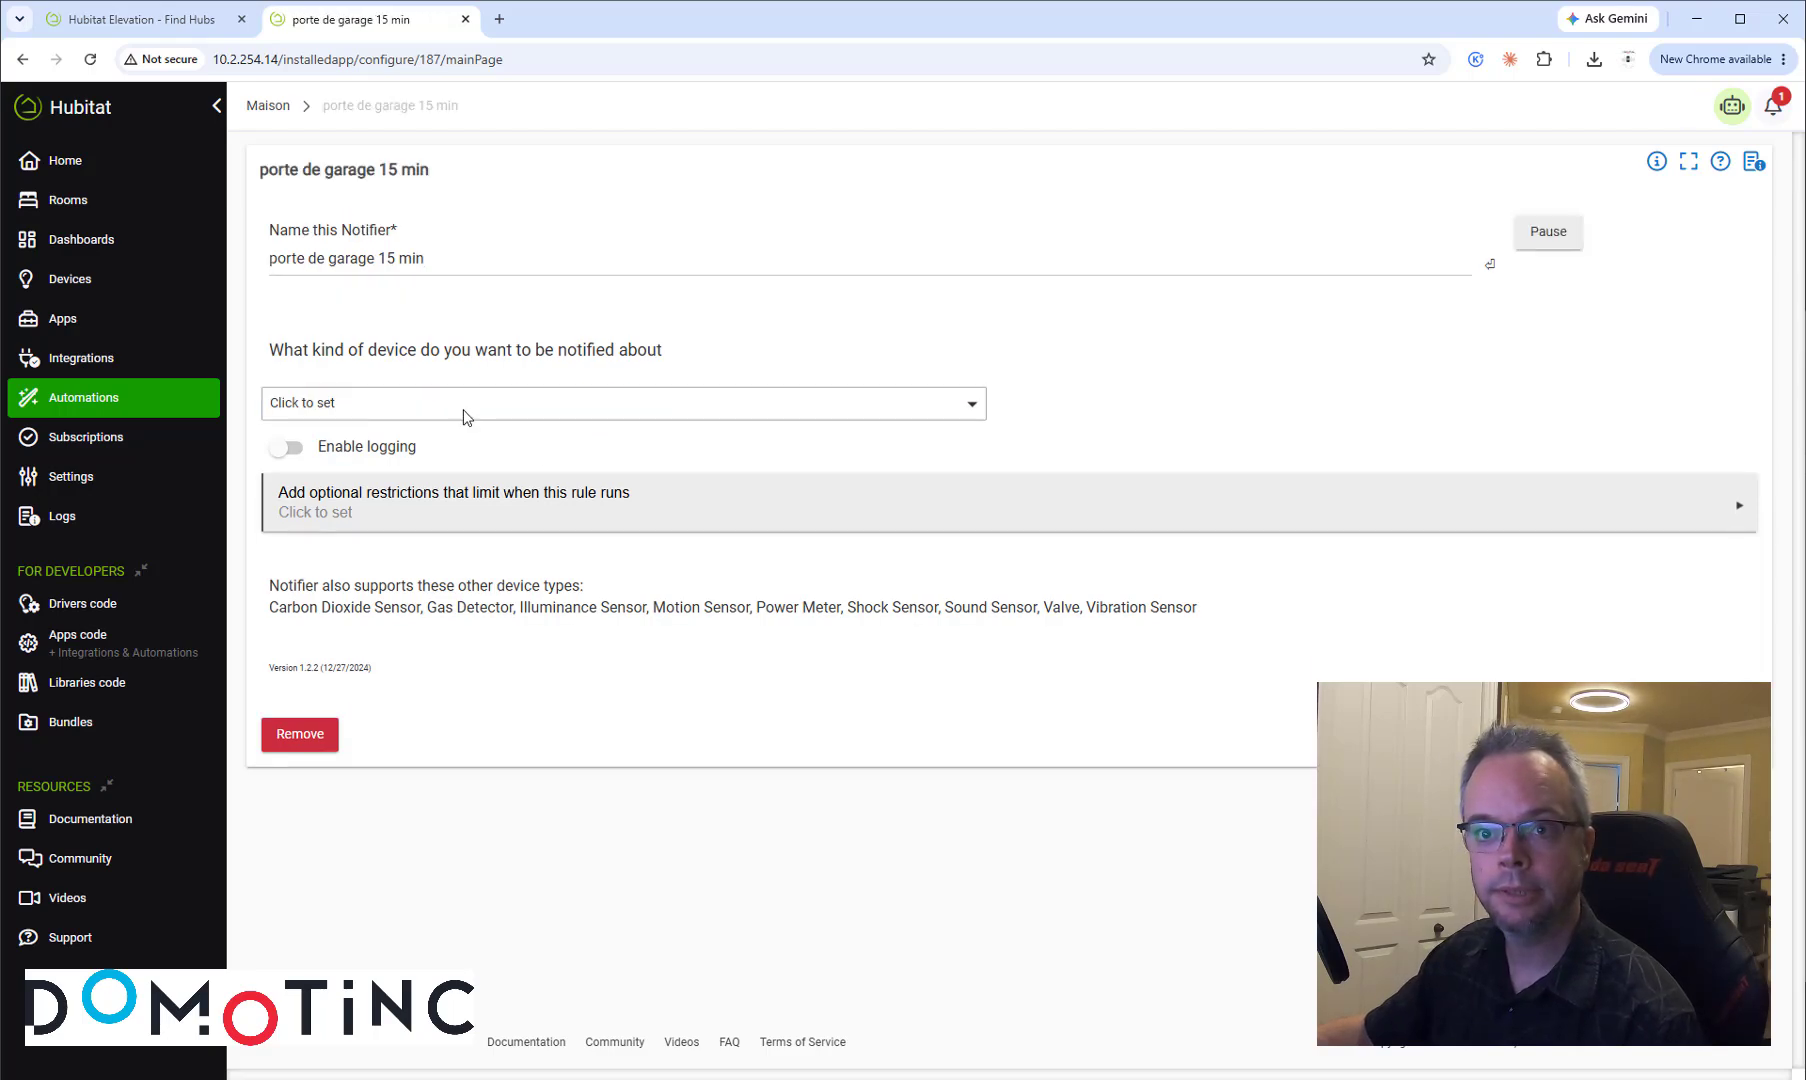
Step: Set the notifier to monitor the contact sensor "Porte garage - device - Sensor 1" for Contact opens lasting 15 minutes
{"action": "left_click", "coordinate": [463, 409]}
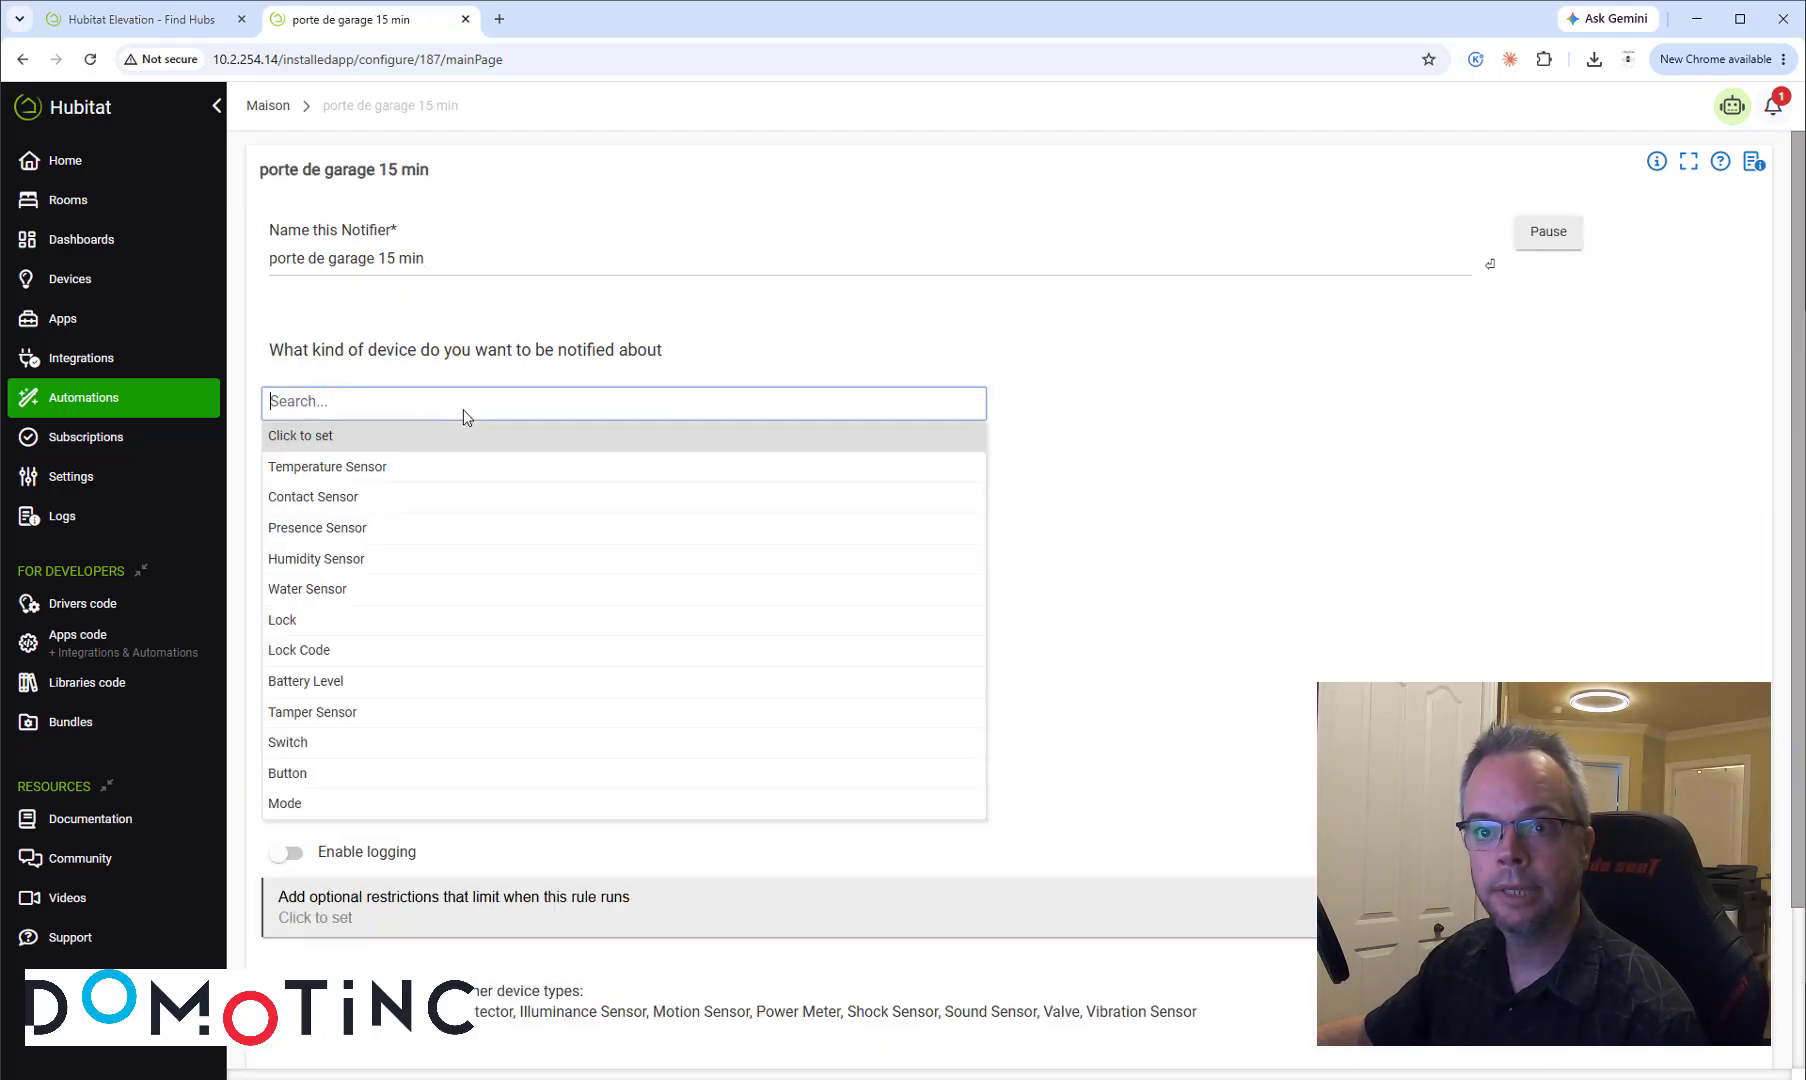
{"action": "left_click", "coordinate": [347, 499]}
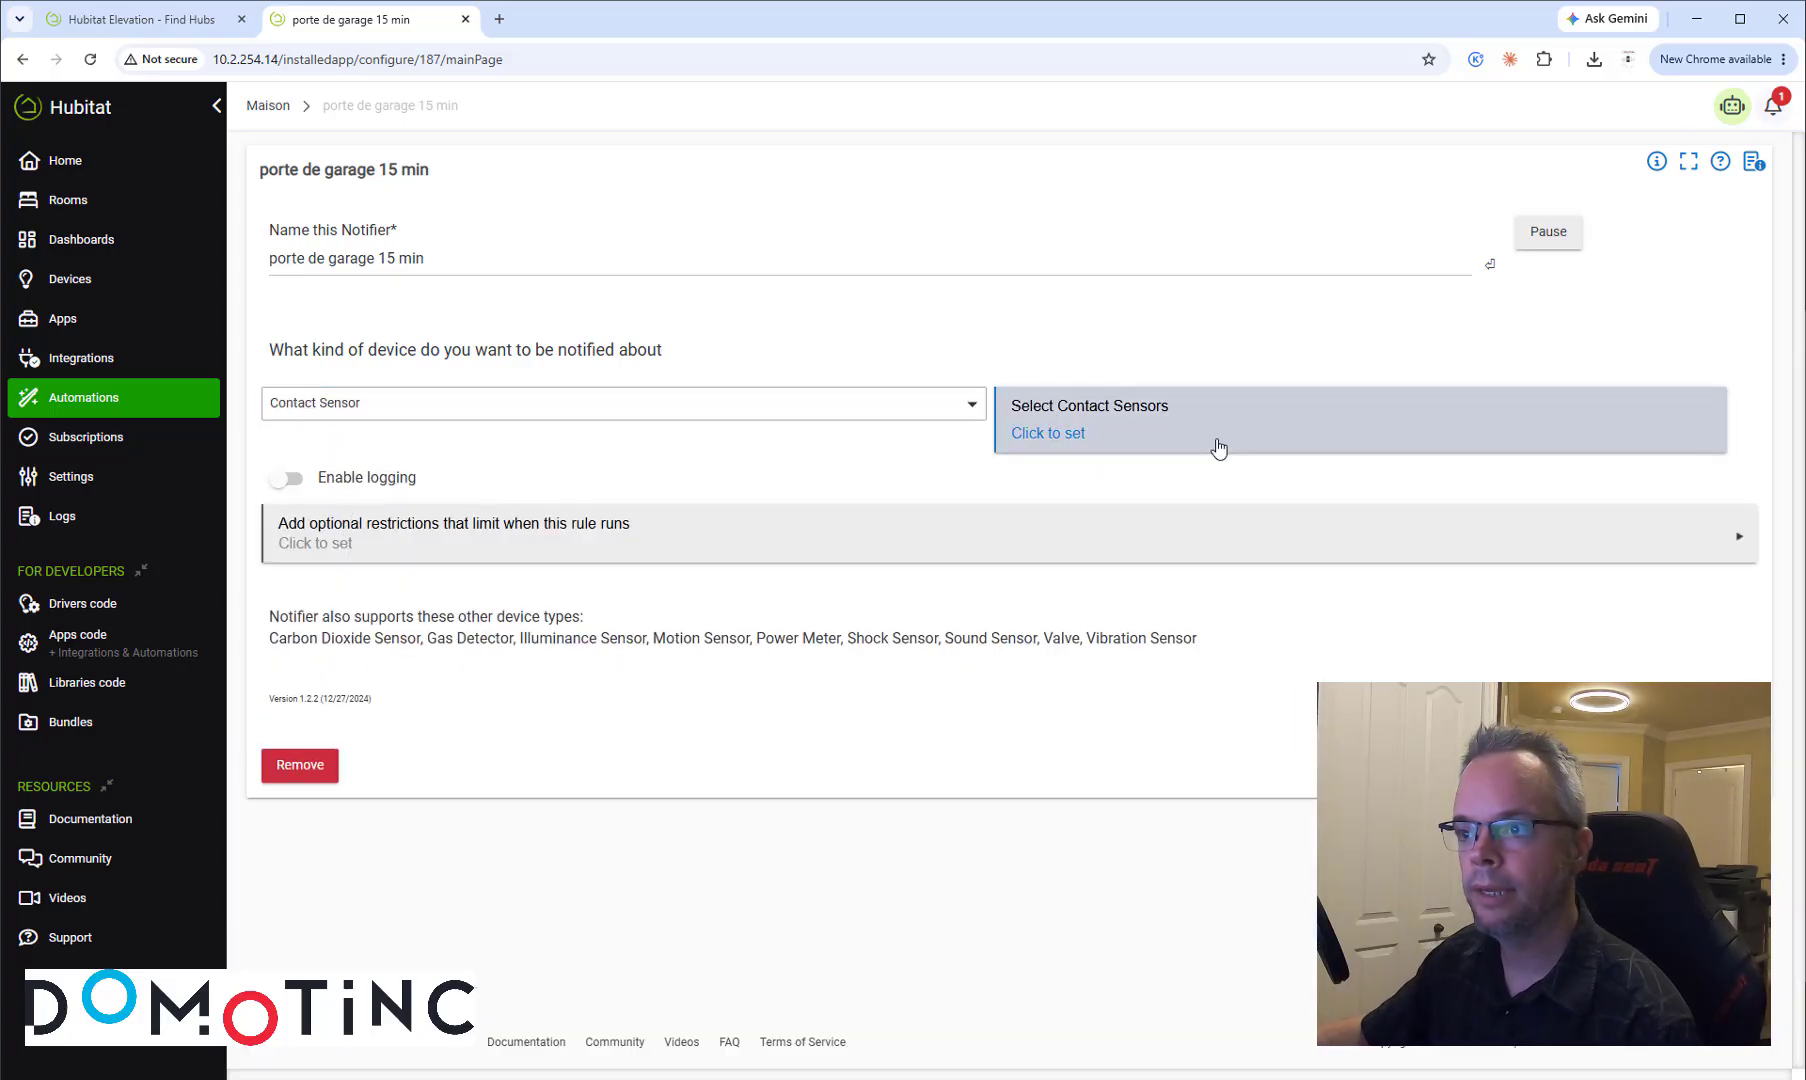
{"action": "left_click", "coordinate": [1208, 440]}
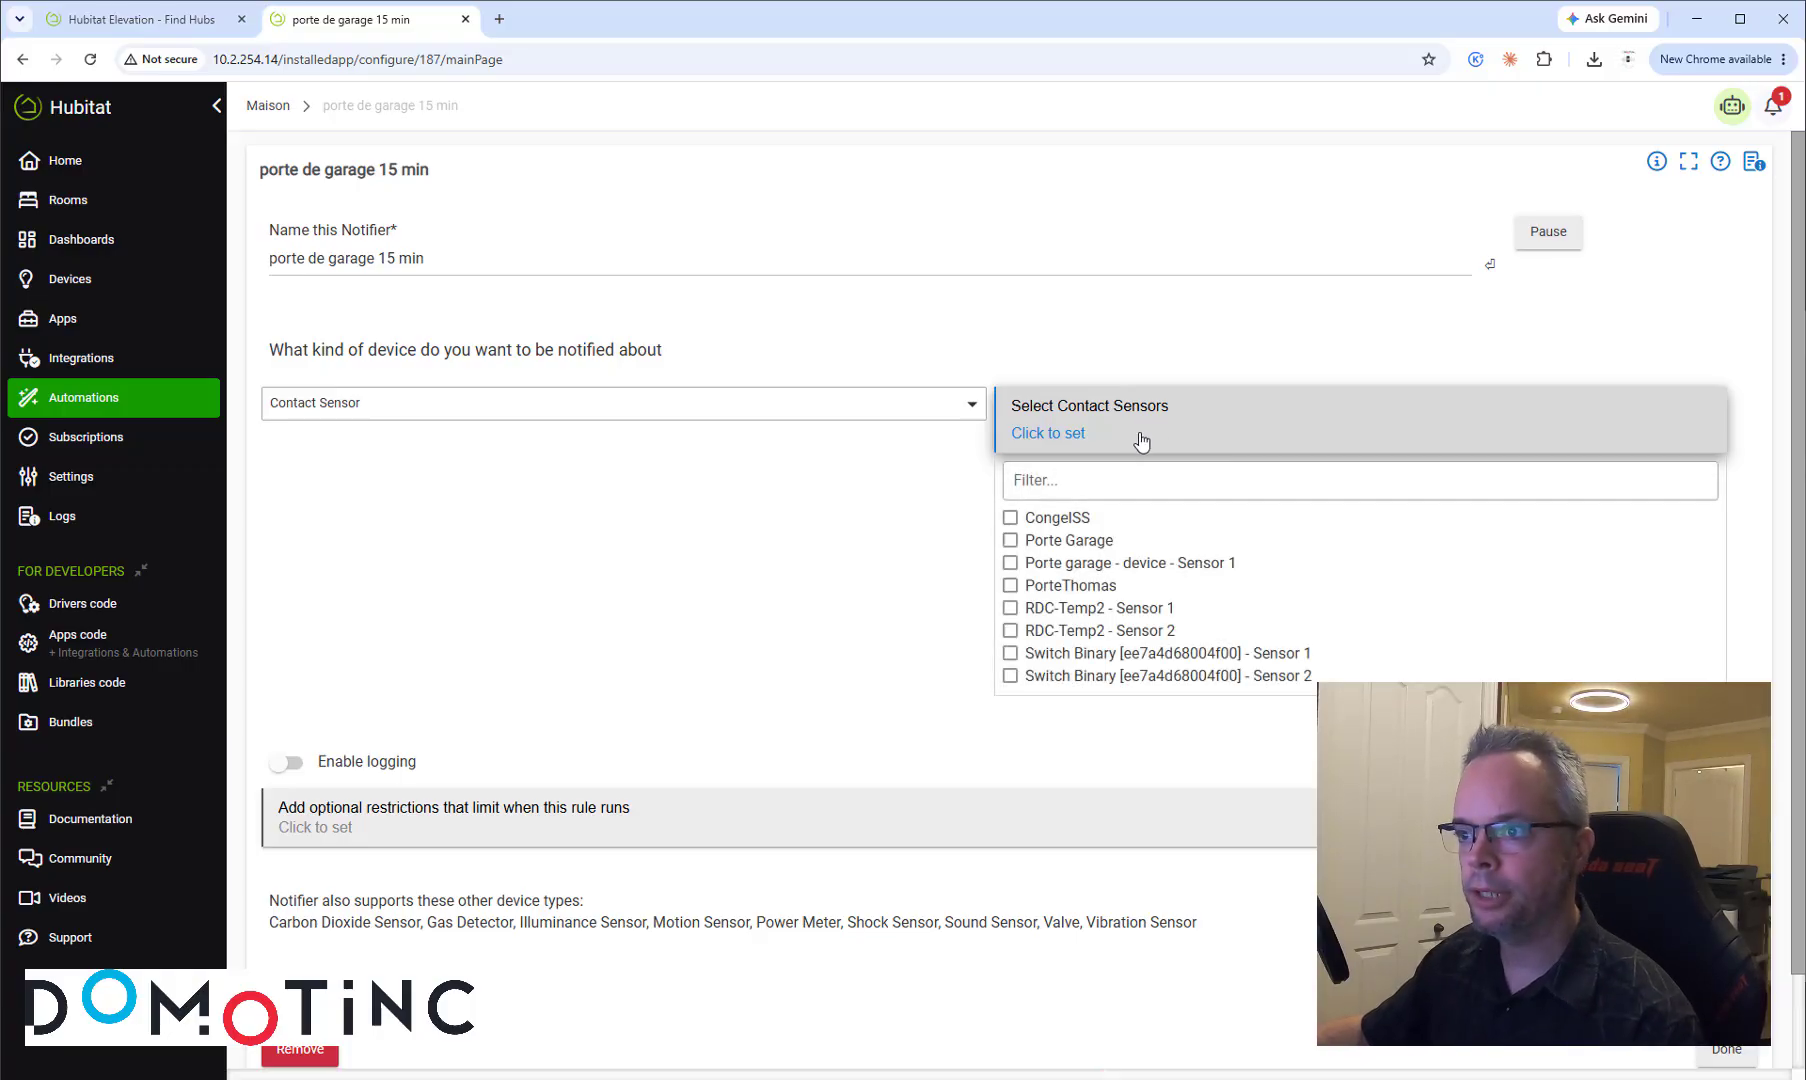
{"action": "left_click", "coordinate": [1120, 481]}
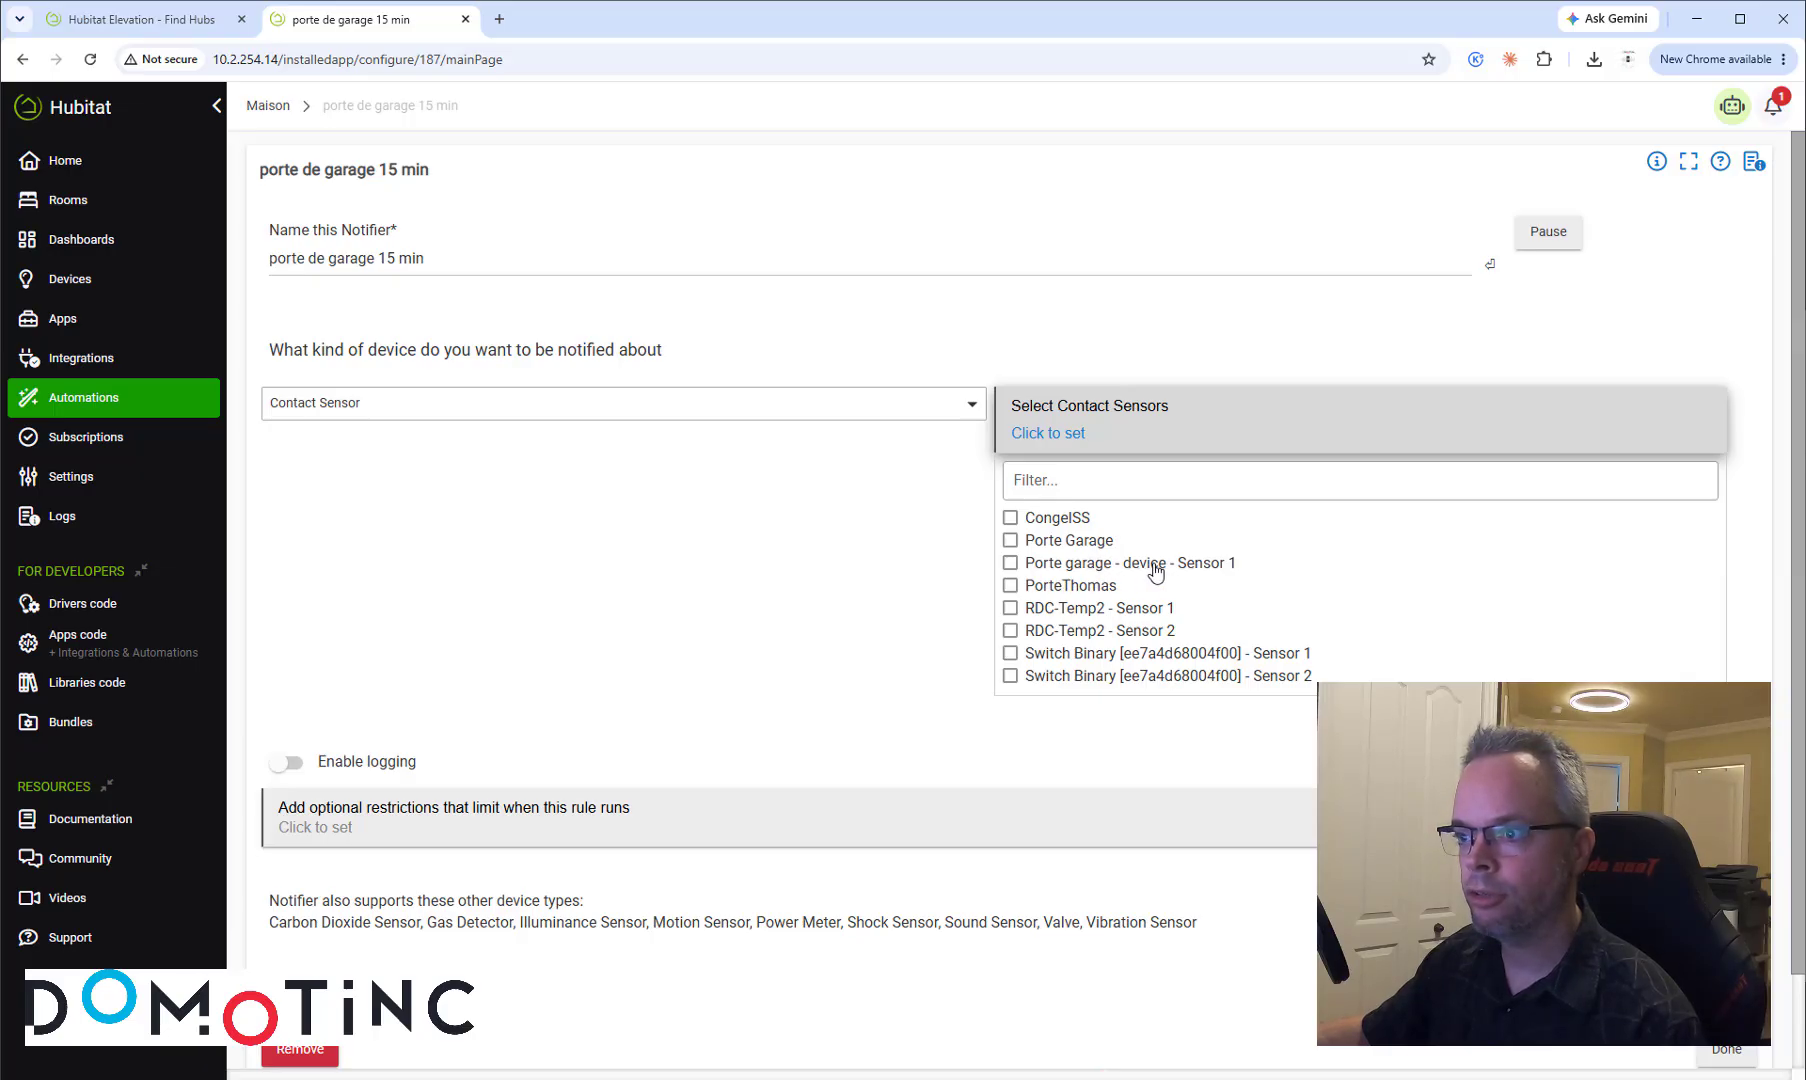
{"action": "left_click", "coordinate": [1207, 568]}
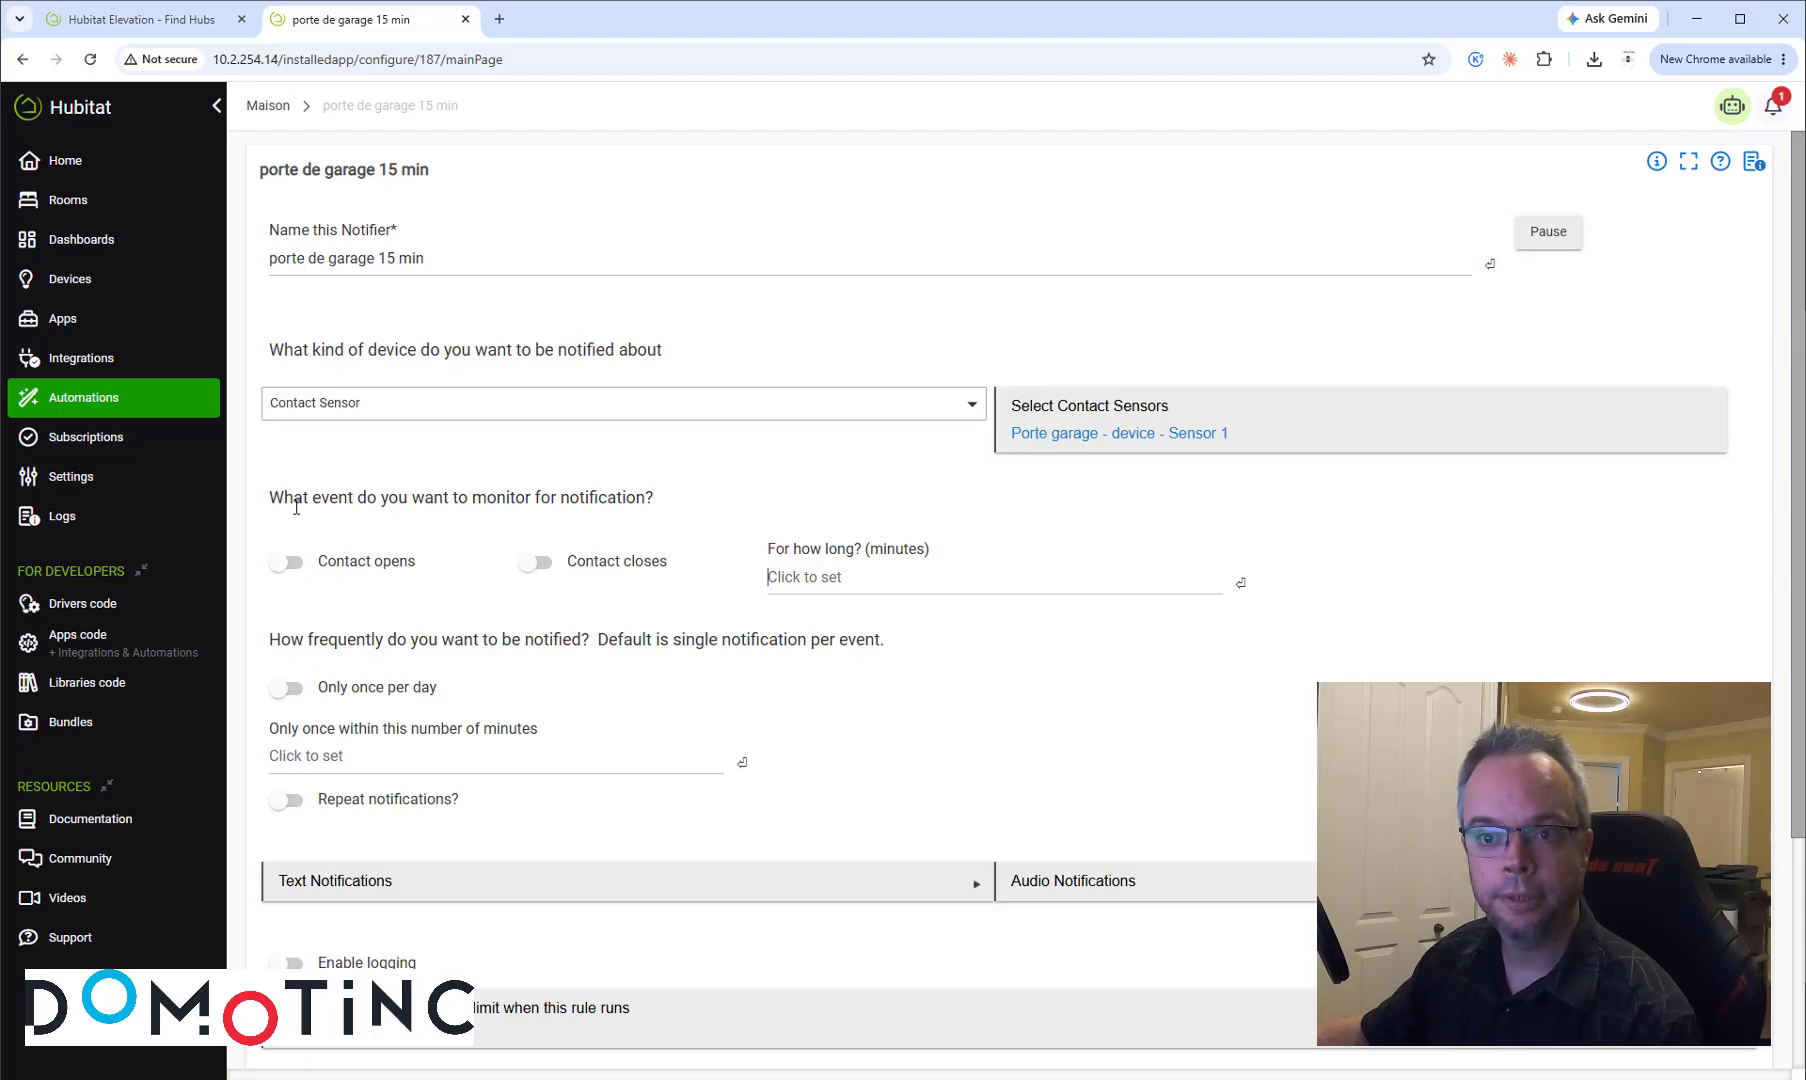
{"action": "left_click", "coordinate": [292, 566]}
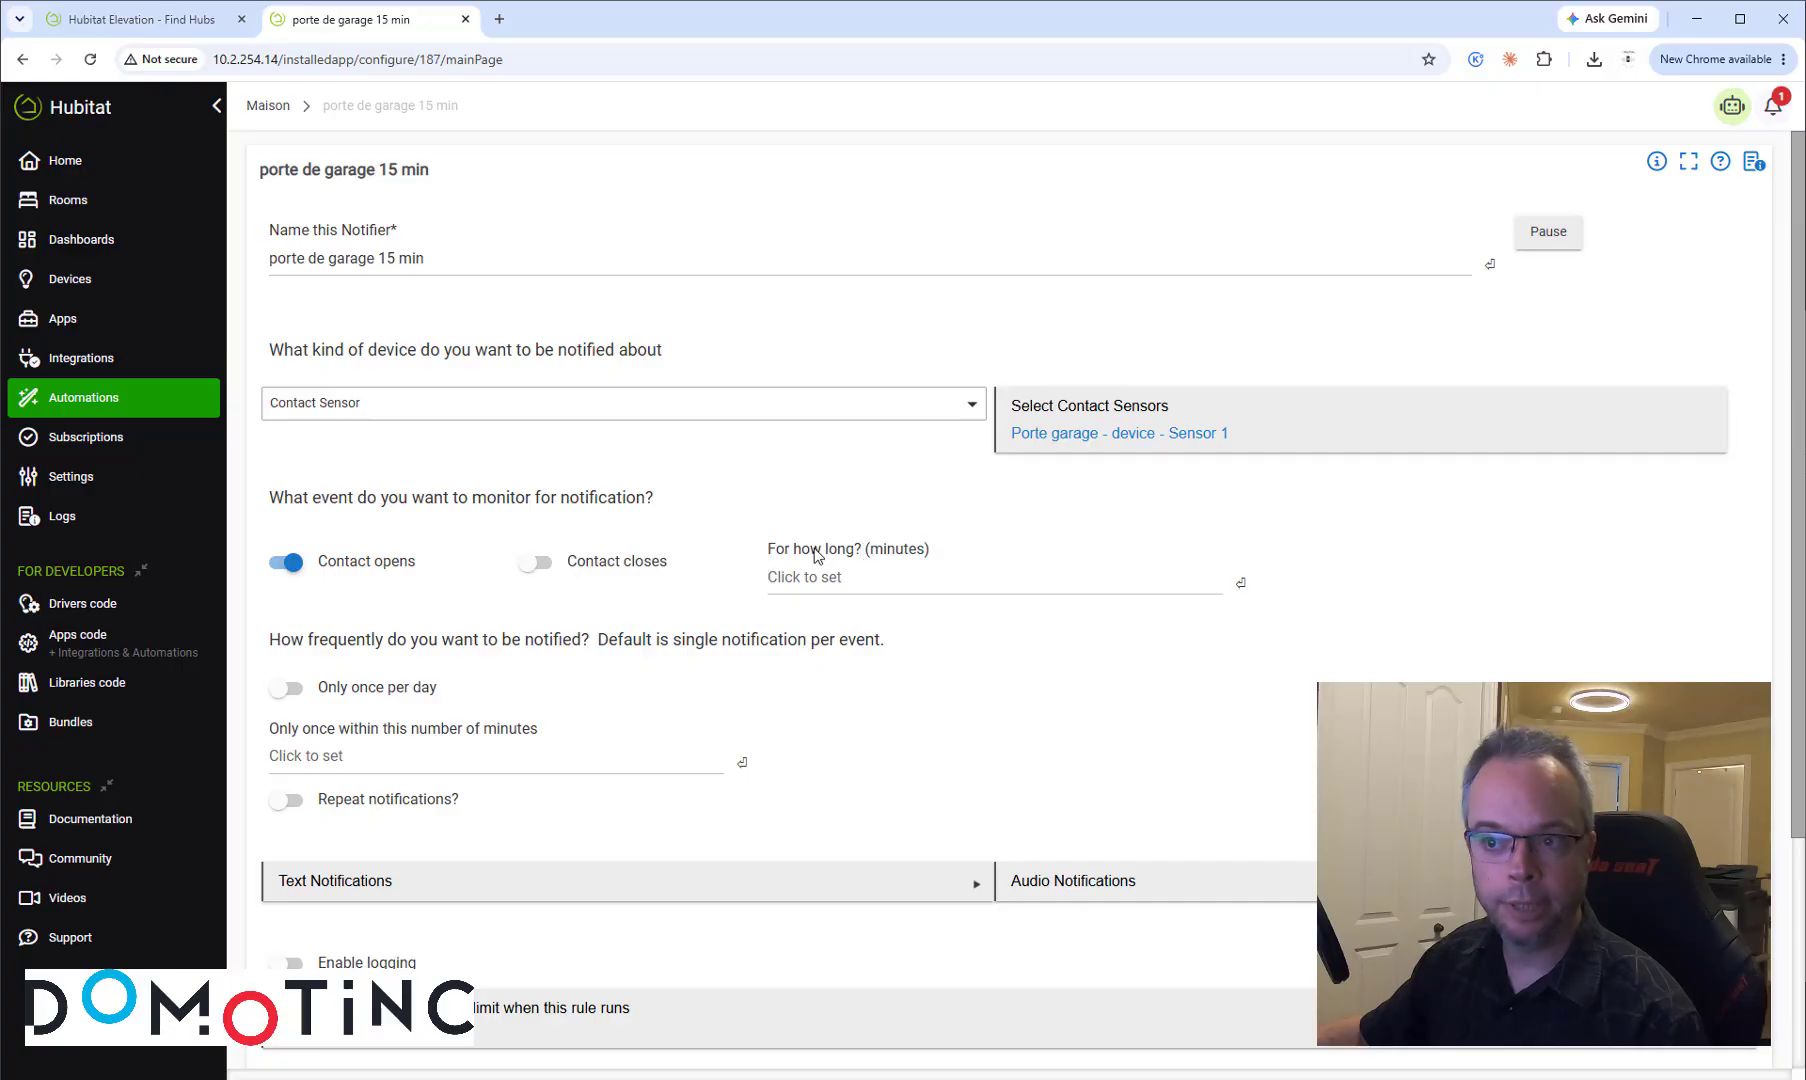
{"action": "type", "text": "15"}
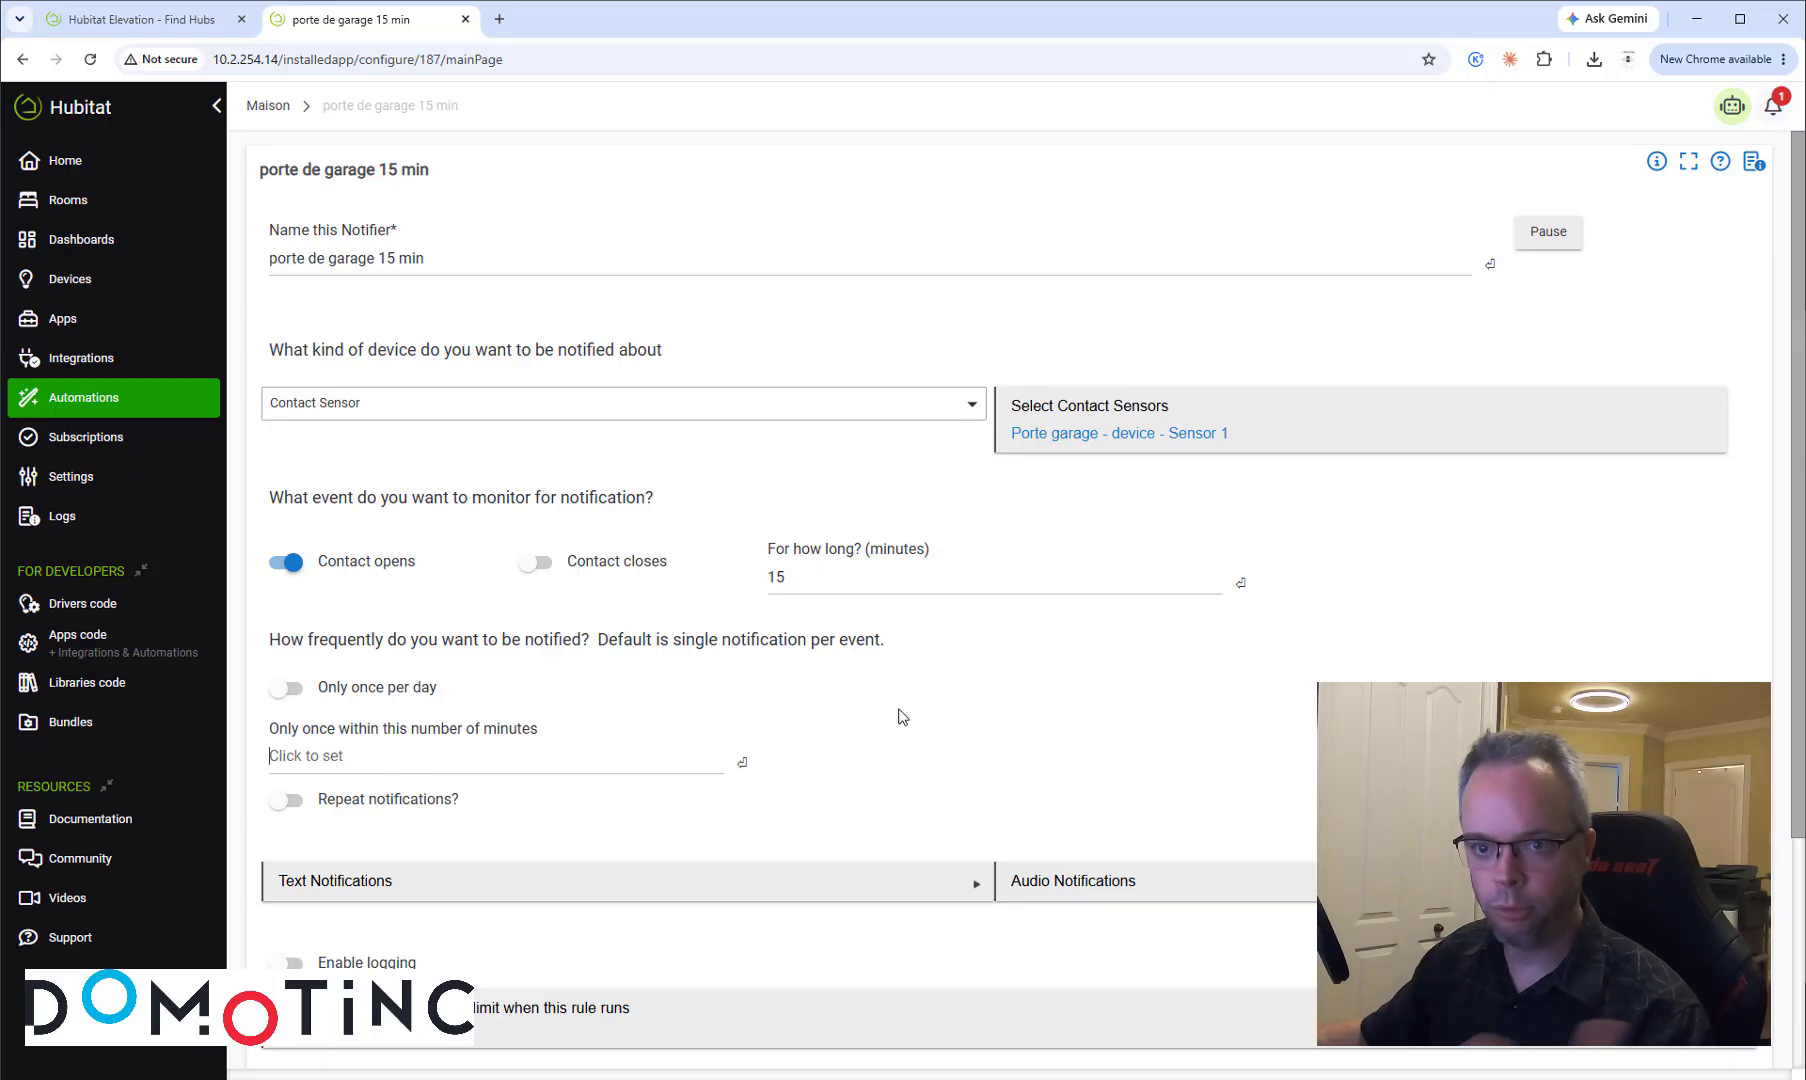
Step: Set the text notification message to "La porte de garage est ouverte depuis 15 minutes, Craiyle!"
{"action": "scroll", "coordinate": [898, 716], "scroll_direction": "down", "scroll_amount": 2}
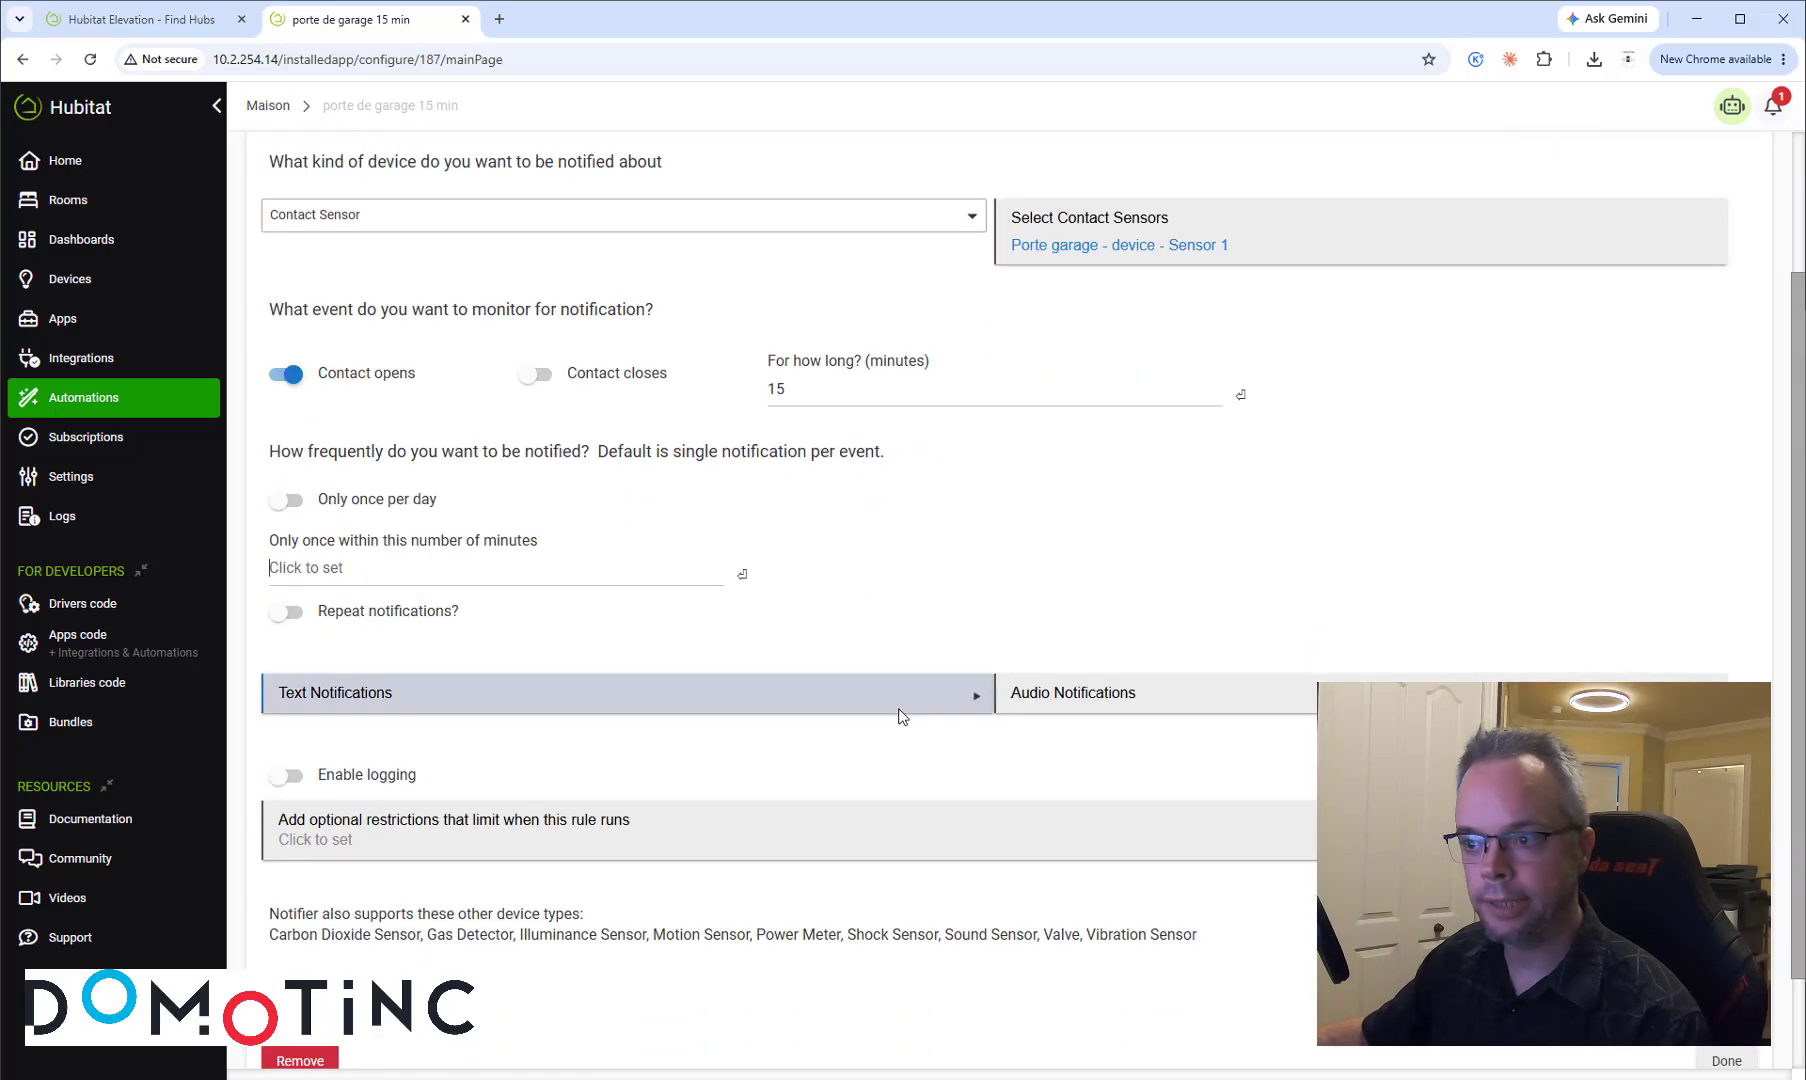
{"action": "left_click", "coordinate": [328, 704]}
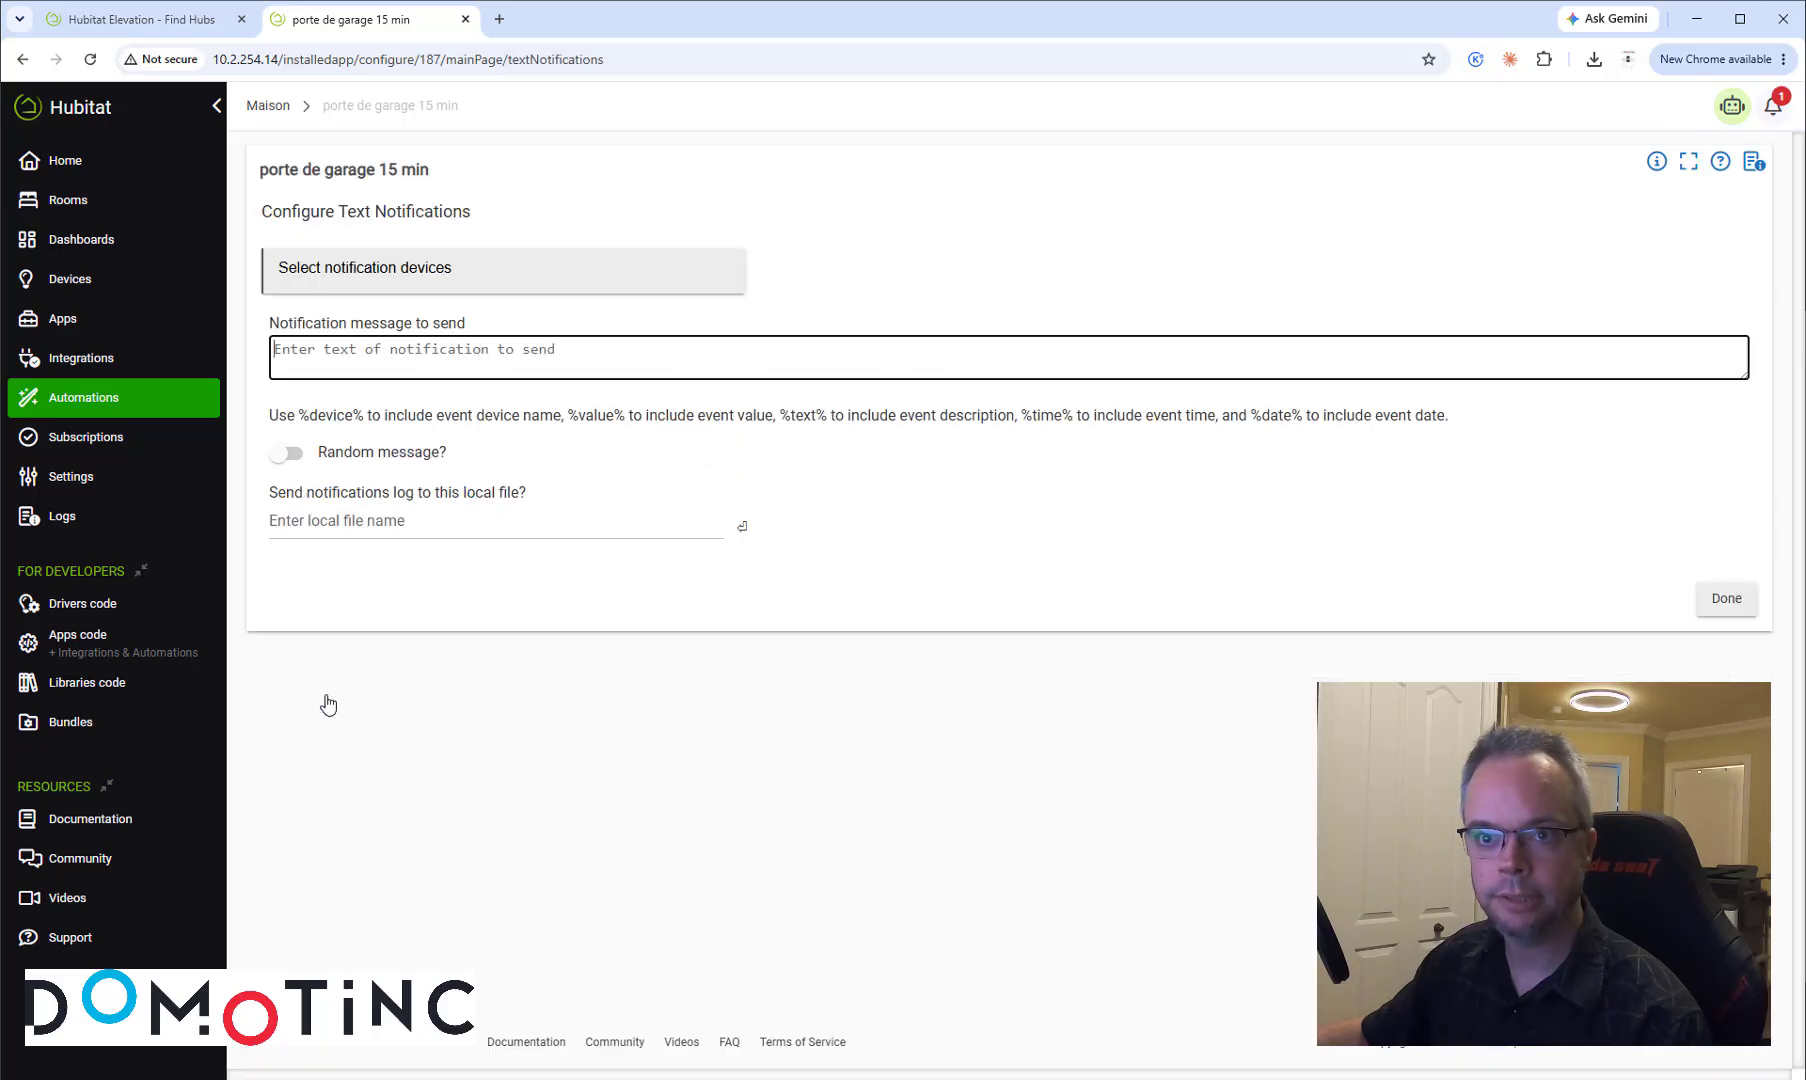
{"action": "type", "text": "La porte de garage est ouverte depuis 15 minutes, Craivle!"}
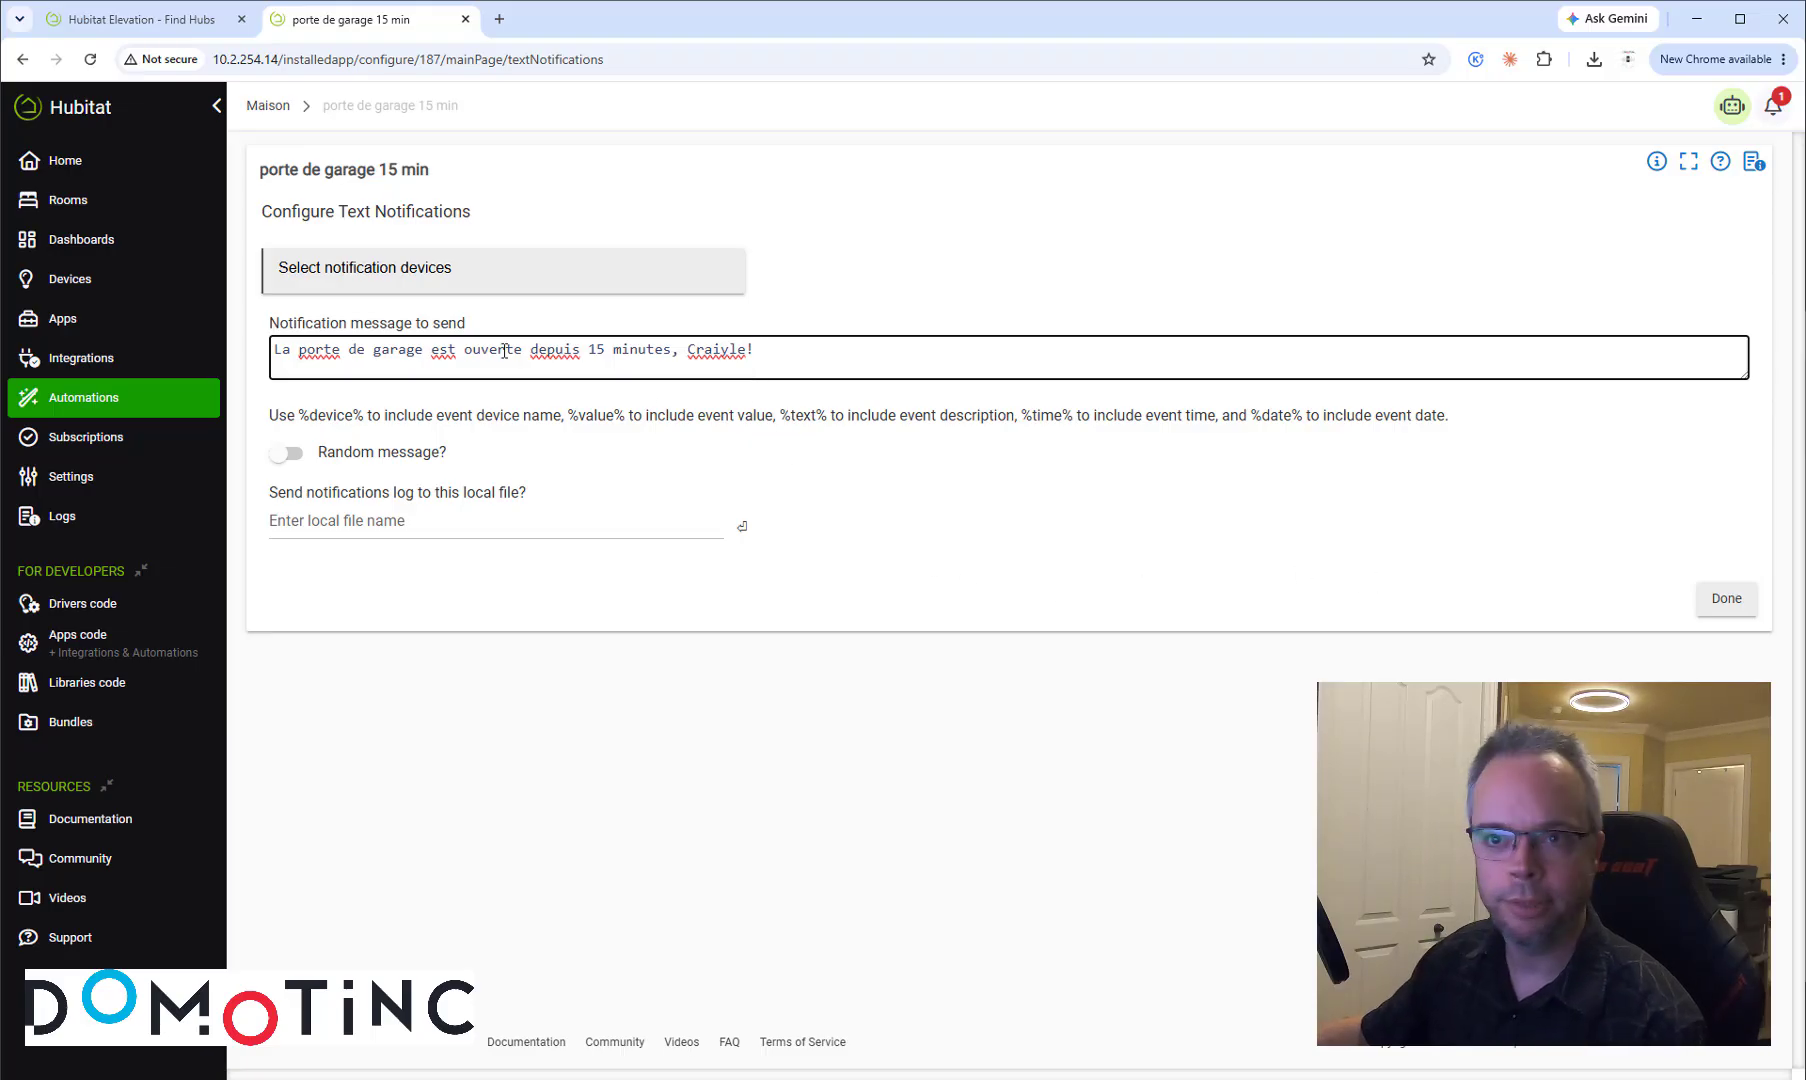
{"action": "left_click", "coordinate": [1721, 603]}
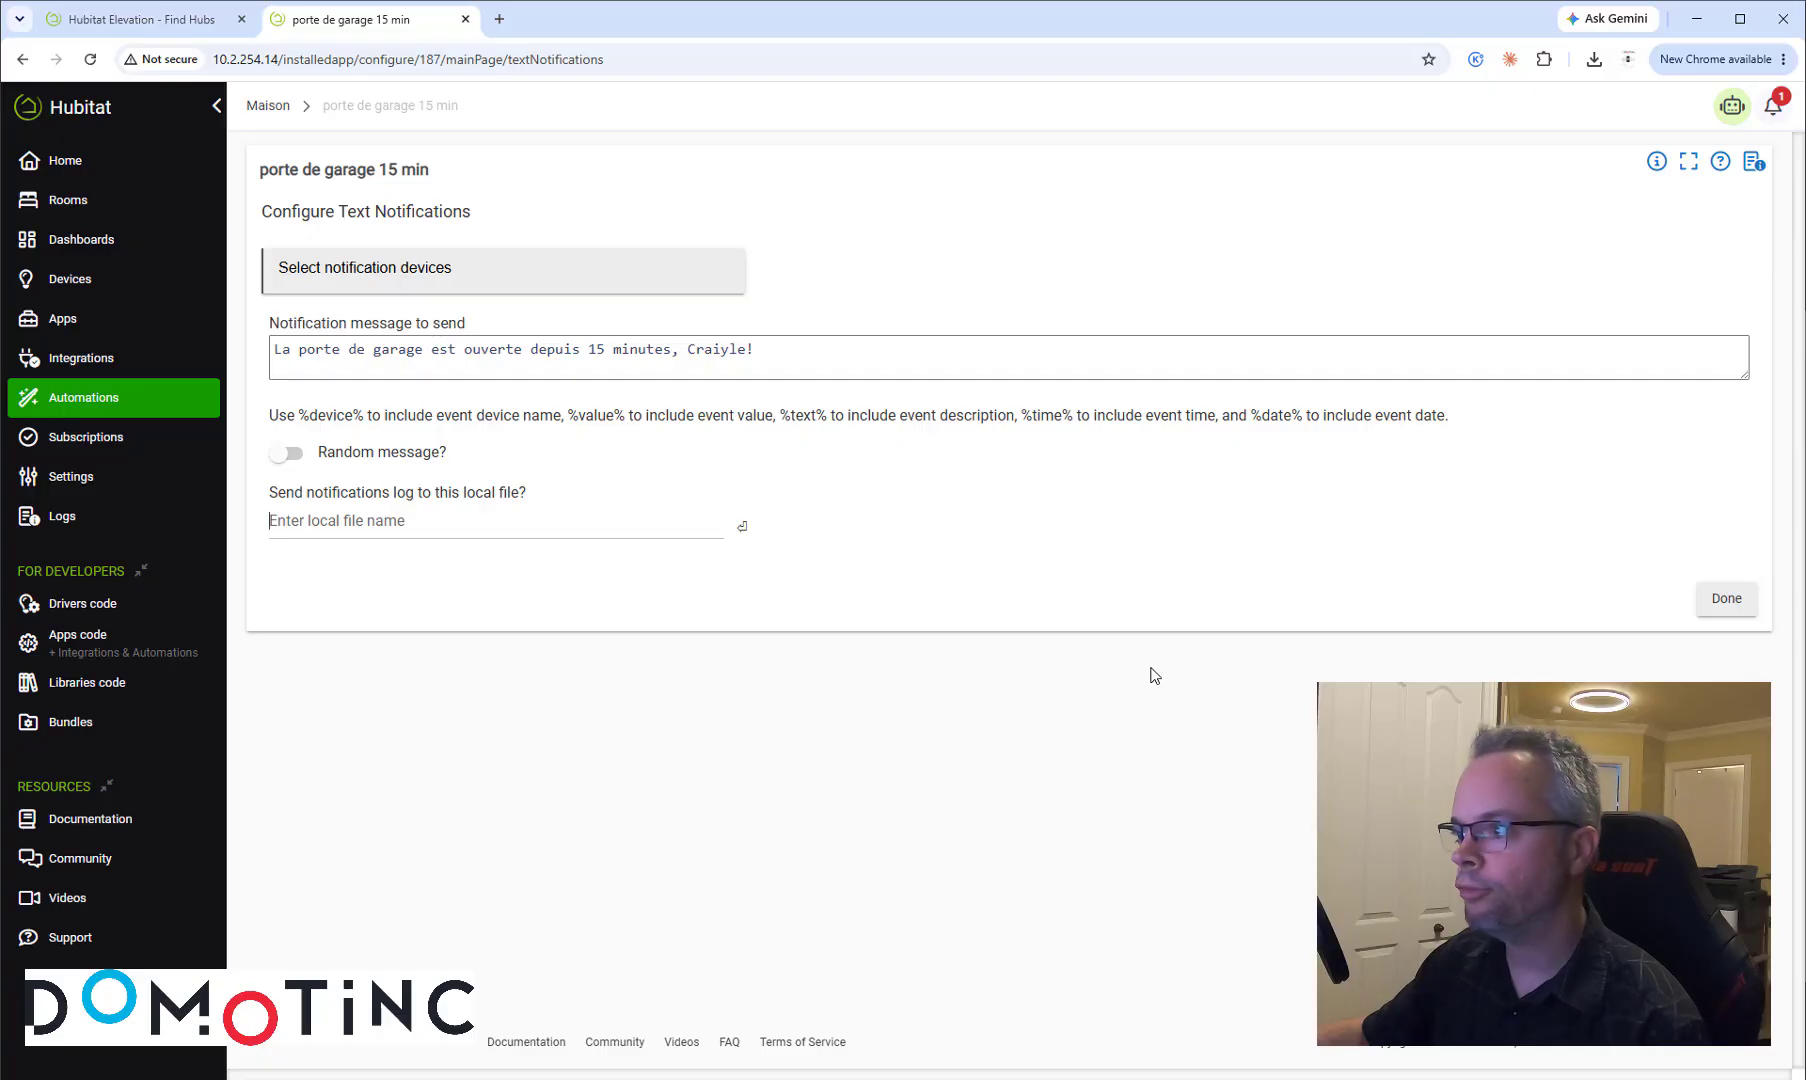
Step: Choose both listed iPhones as notification devices and save the text notification settings
{"action": "left_click", "coordinate": [373, 275]}
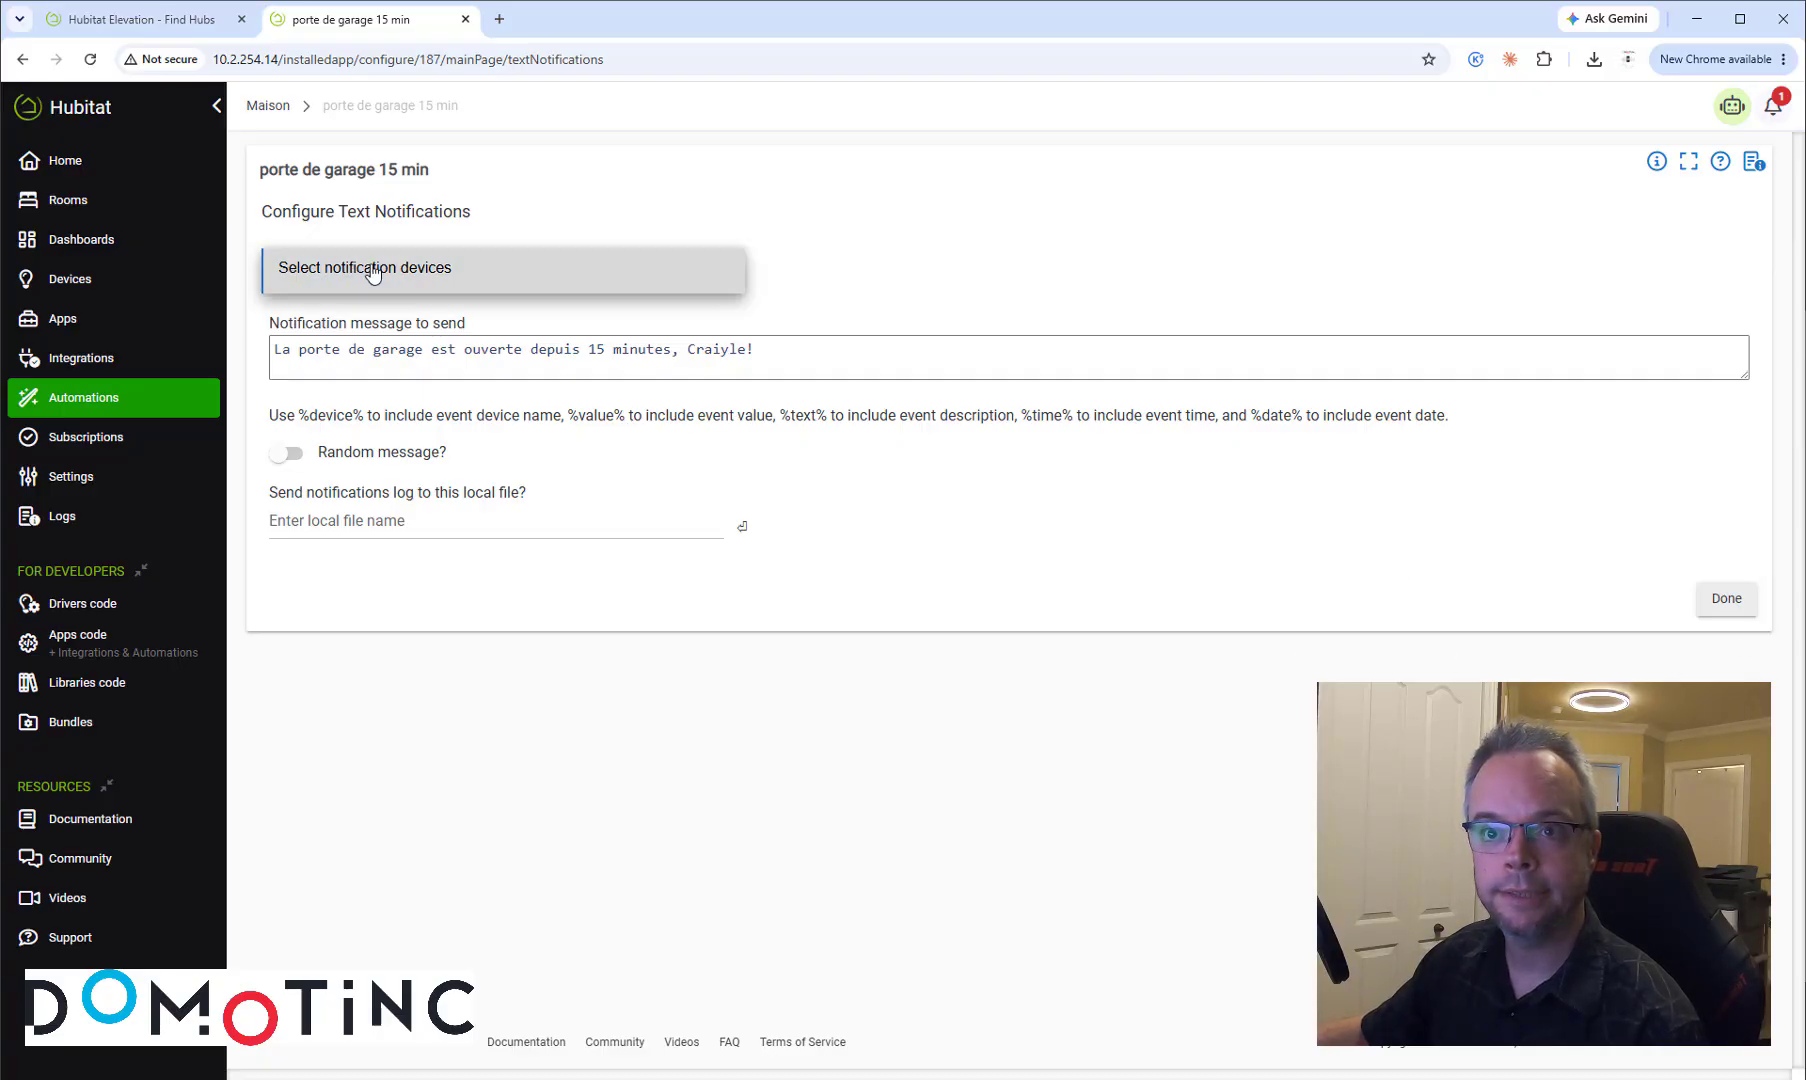
{"action": "left_click", "coordinate": [278, 362]}
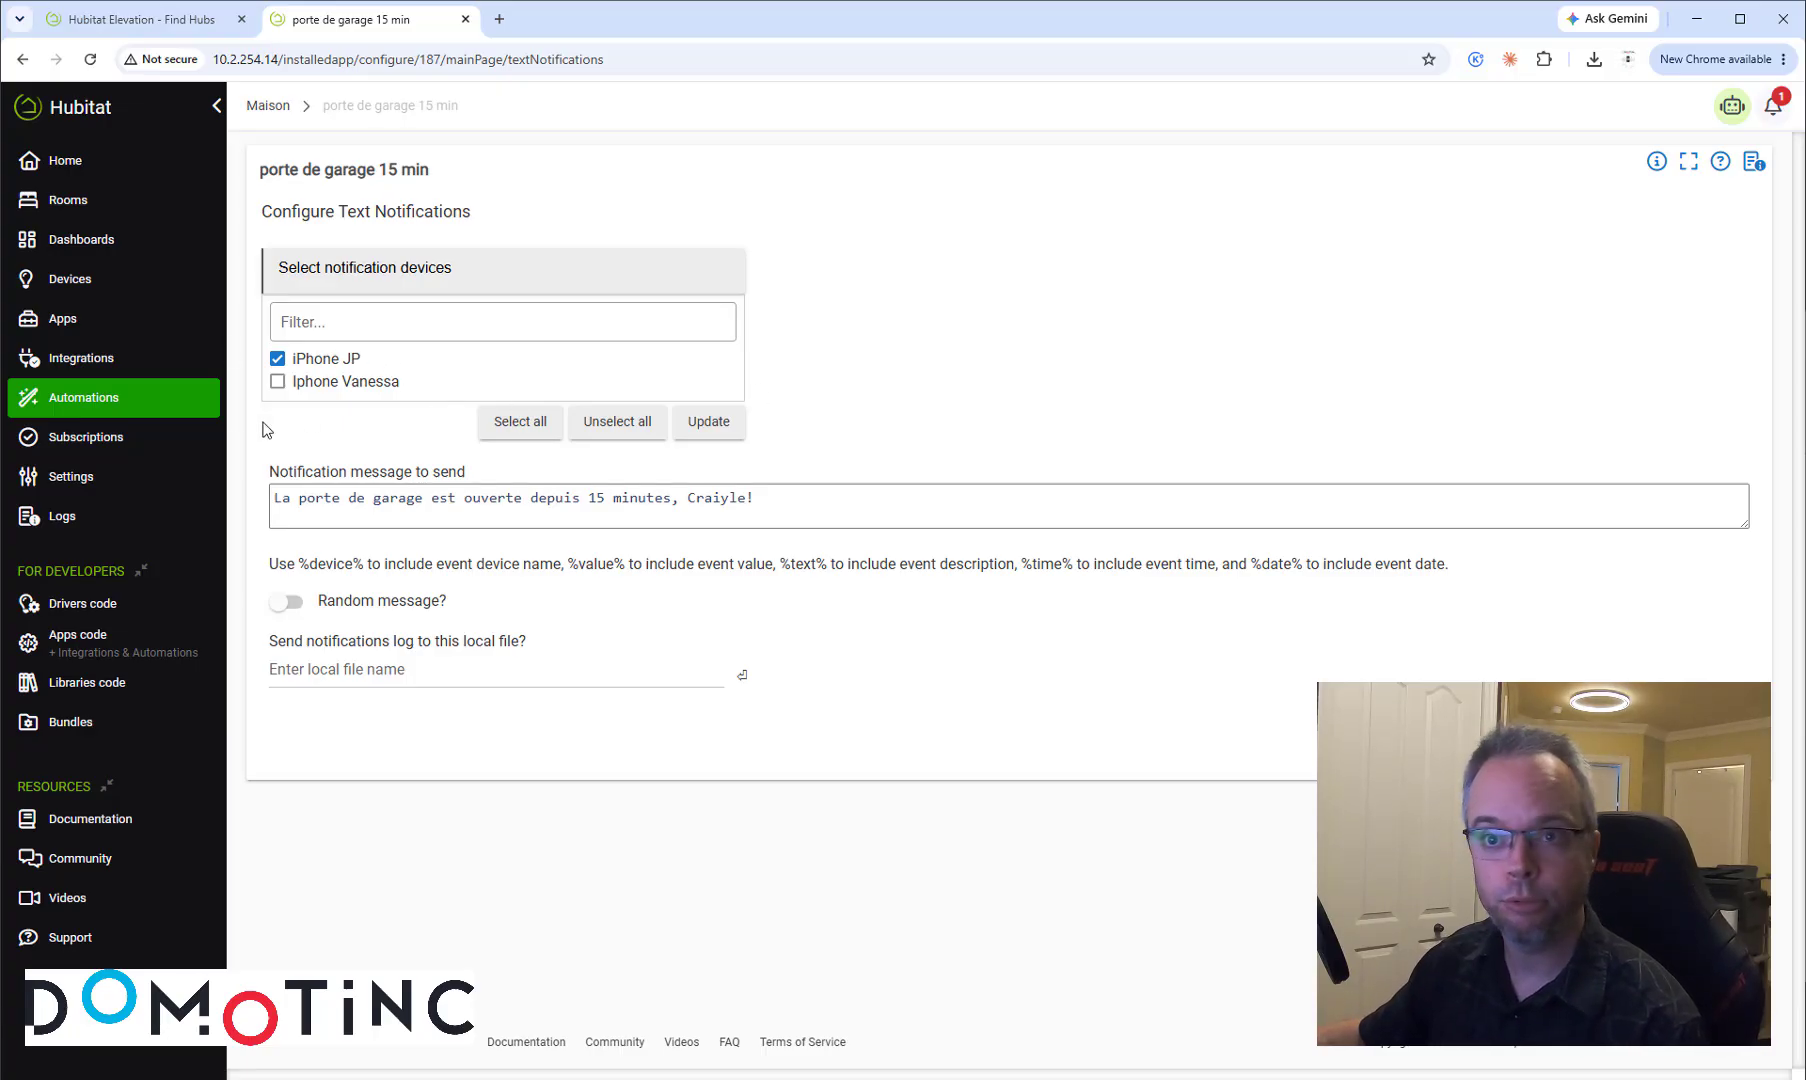
{"action": "left_click", "coordinate": [277, 382]}
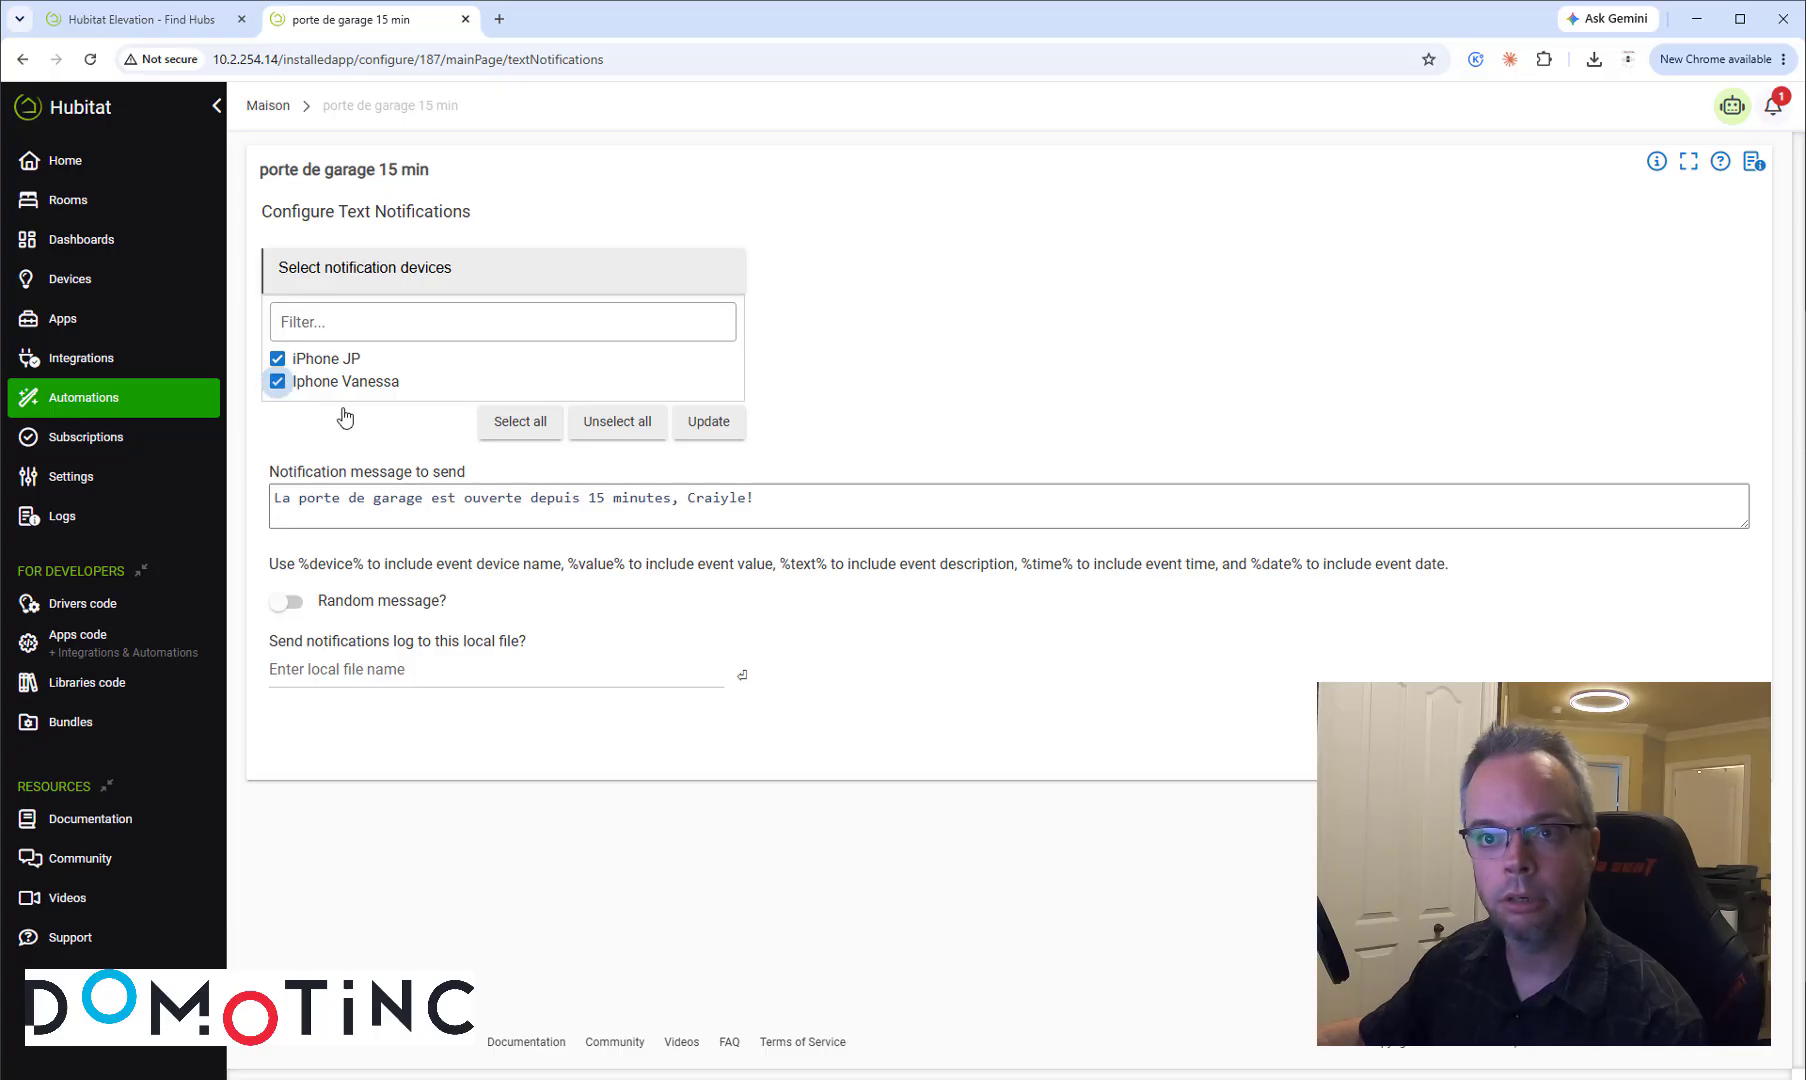
{"action": "left_click", "coordinate": [1262, 403]}
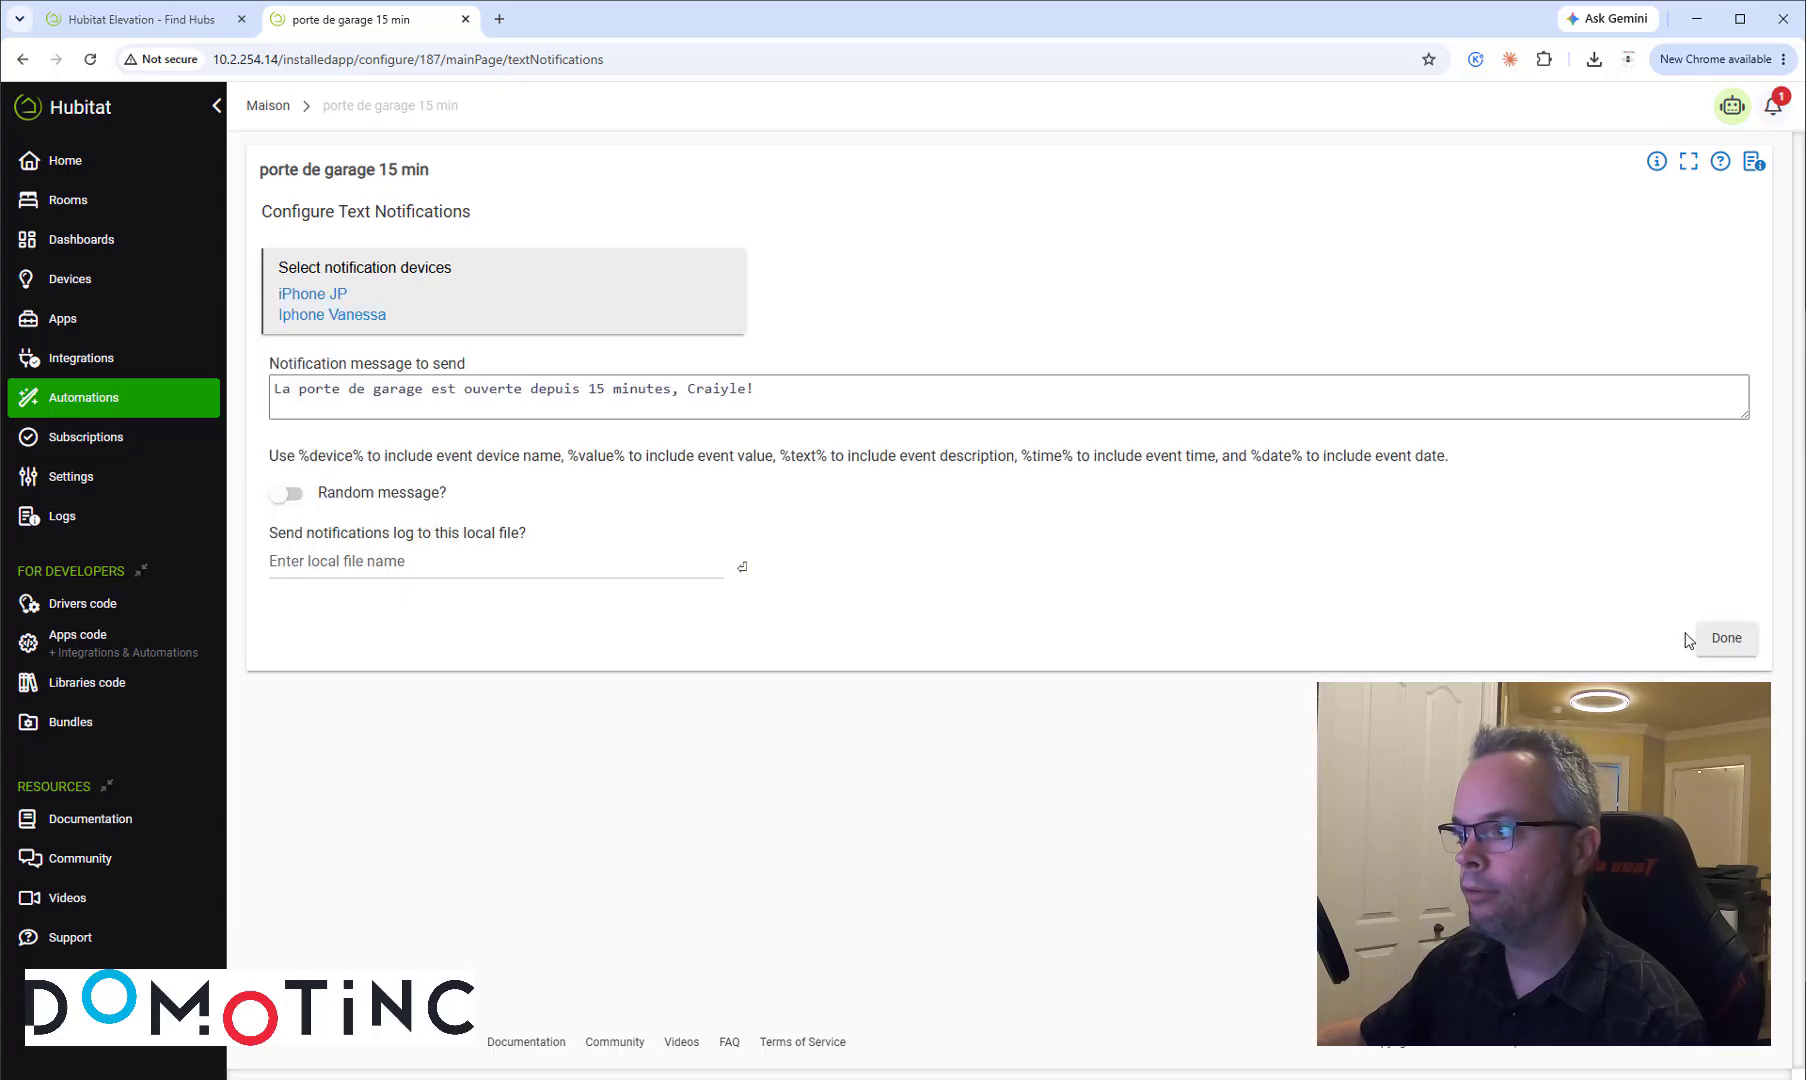
{"action": "left_click", "coordinate": [1727, 640]}
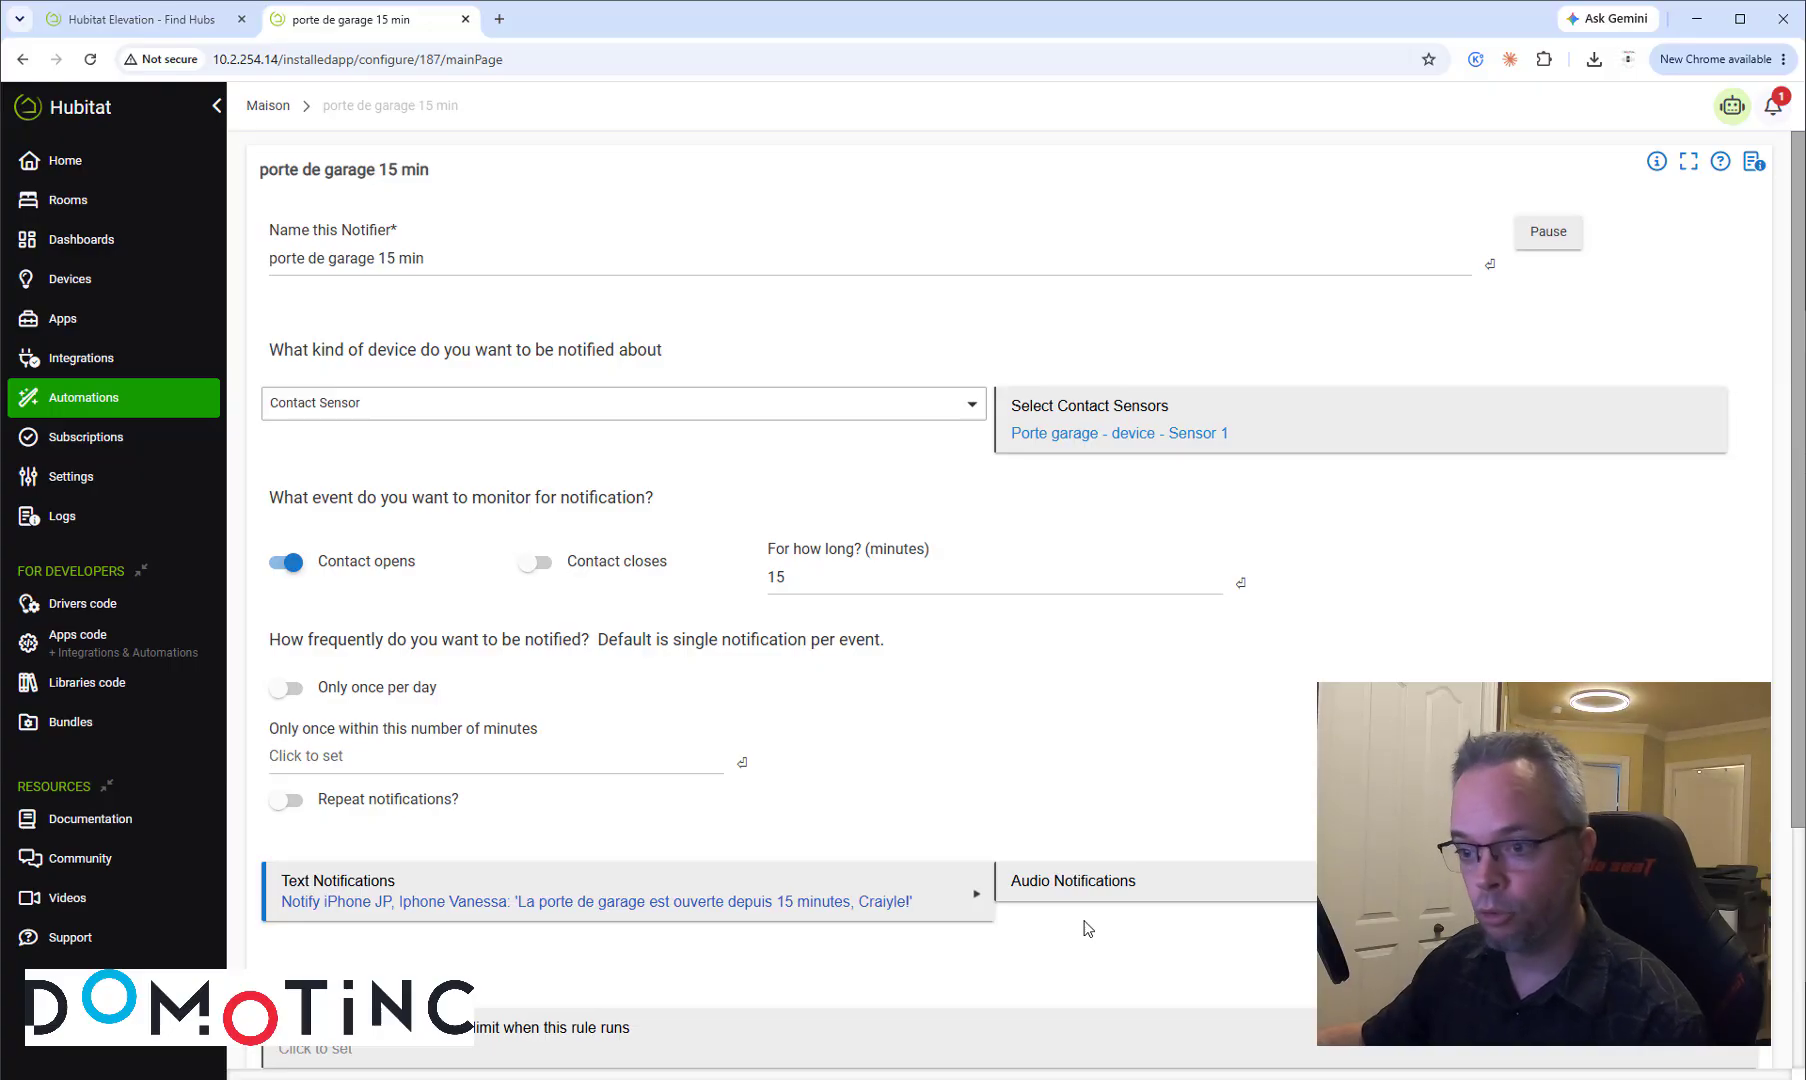
Step: Save the finished garage door notifier and return to the list of automations
{"action": "scroll", "coordinate": [1088, 928], "scroll_direction": "down", "scroll_amount": 3}
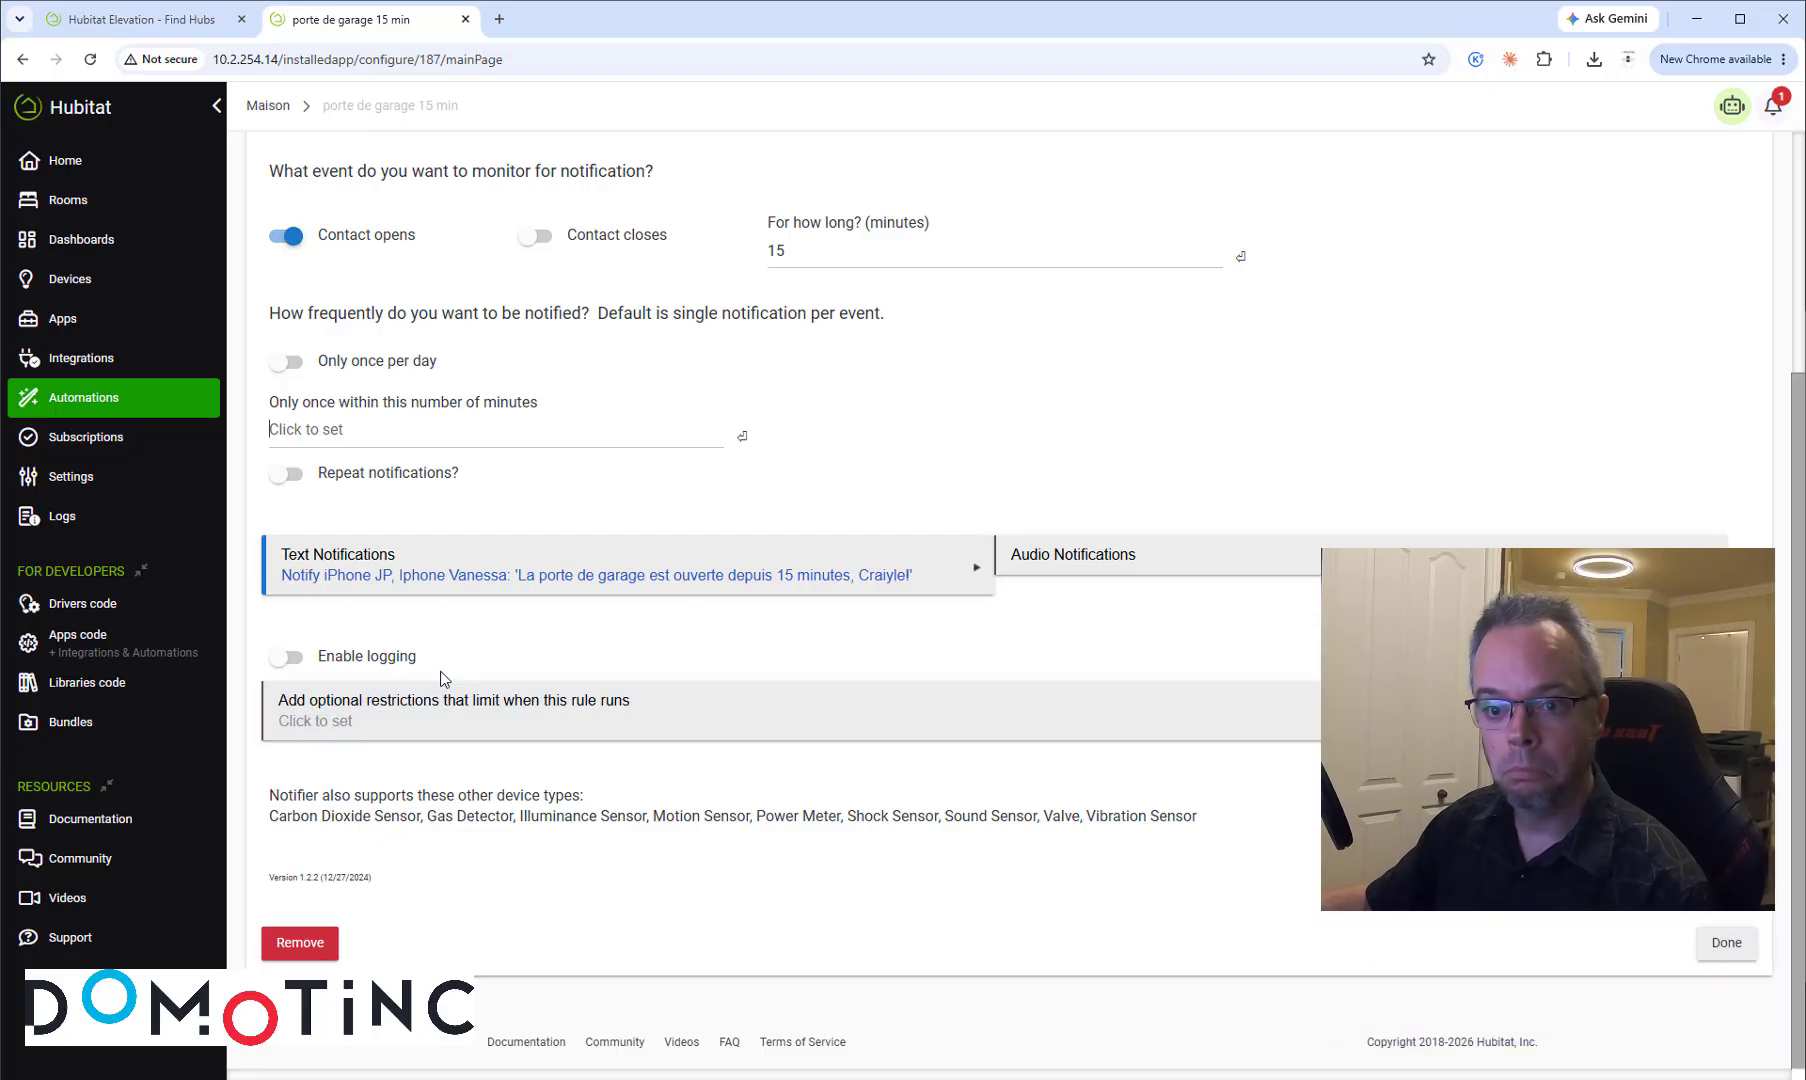
{"action": "left_click", "coordinate": [1710, 955]}
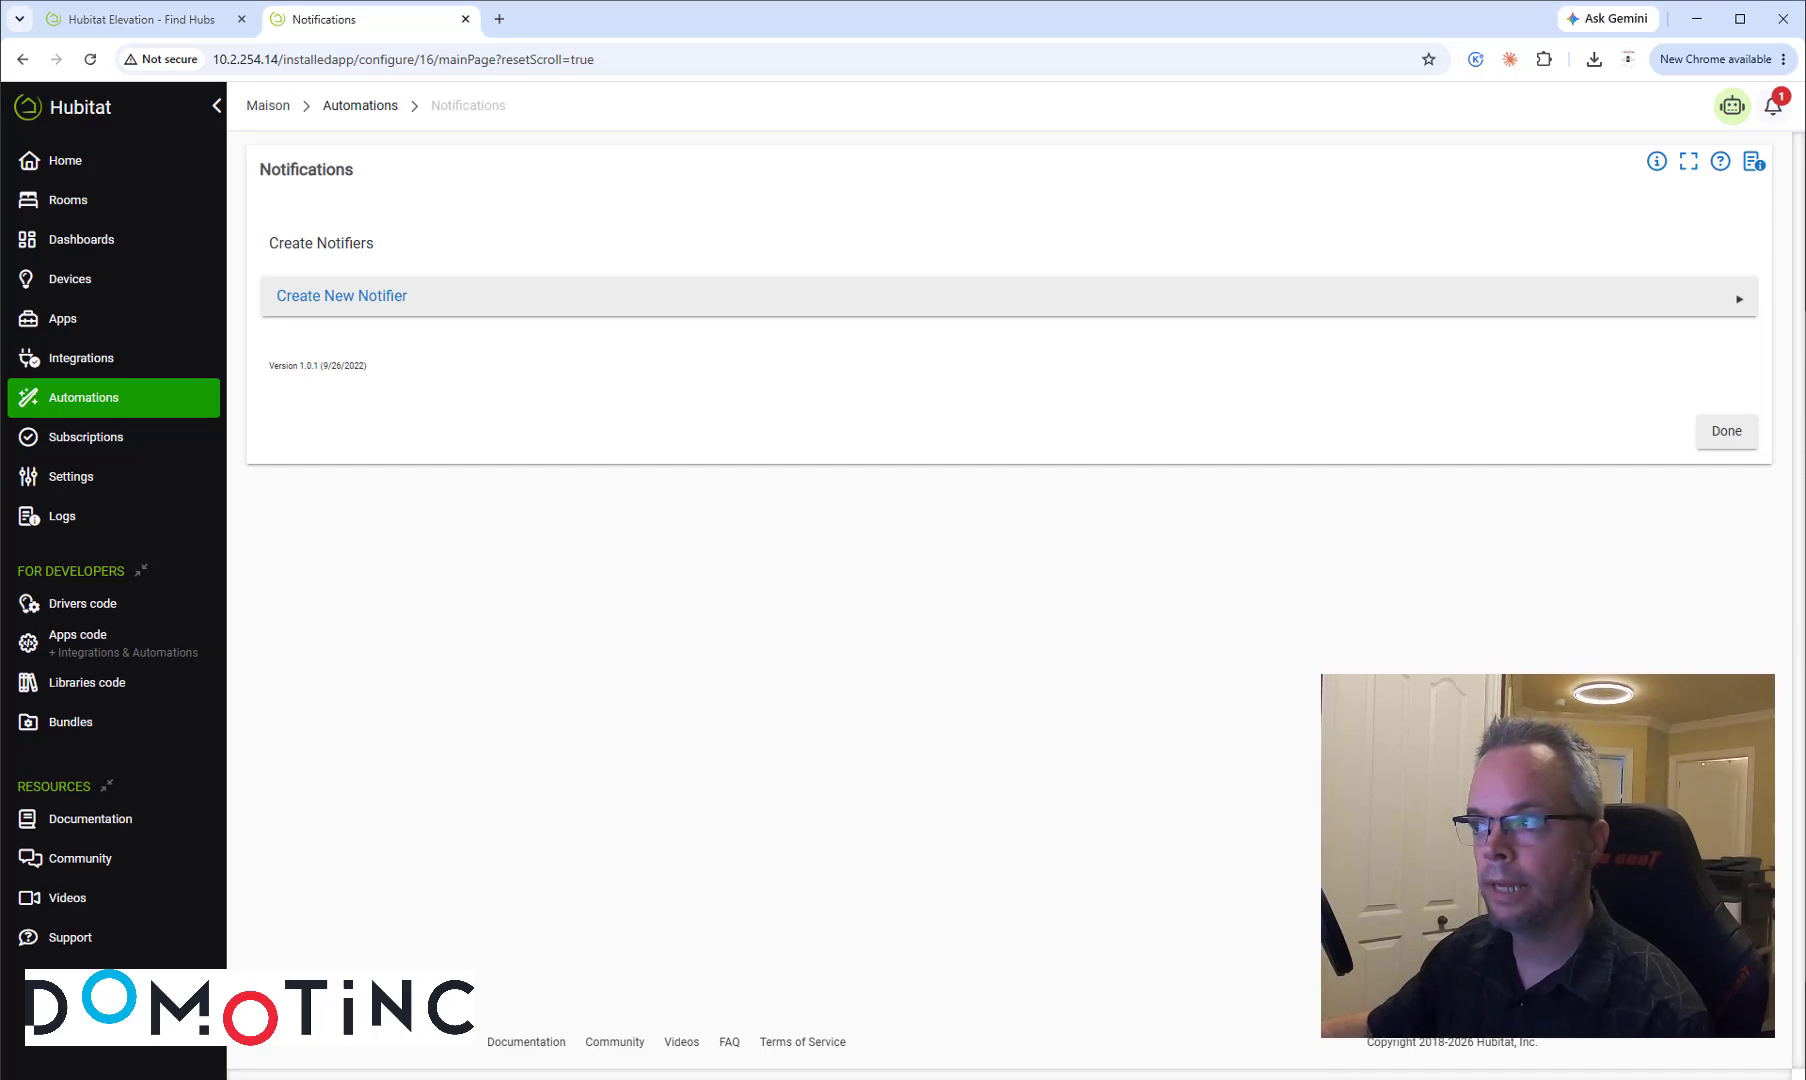
{"action": "left_click", "coordinate": [1727, 431]}
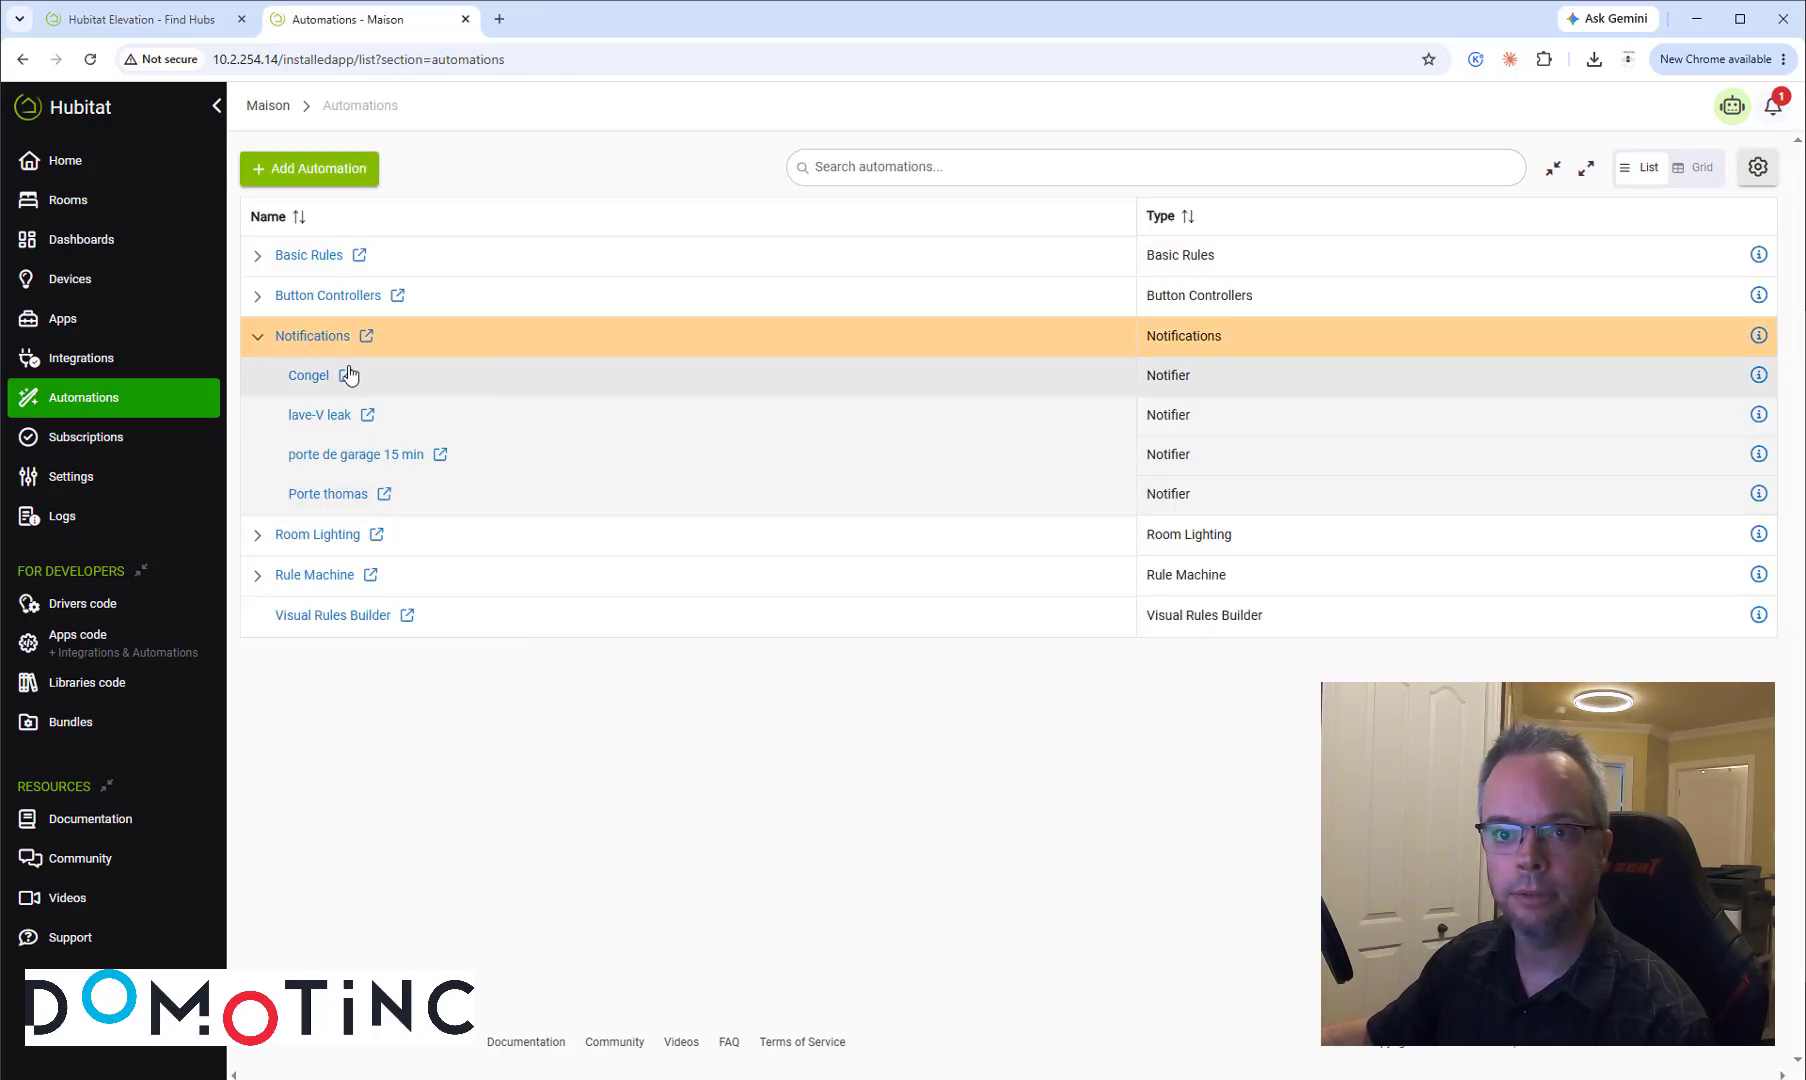
Step: Reopen the "porte de garage 15 min" notifier to check its open duration and remaining settings, then close it
{"action": "left_click", "coordinate": [322, 462]}
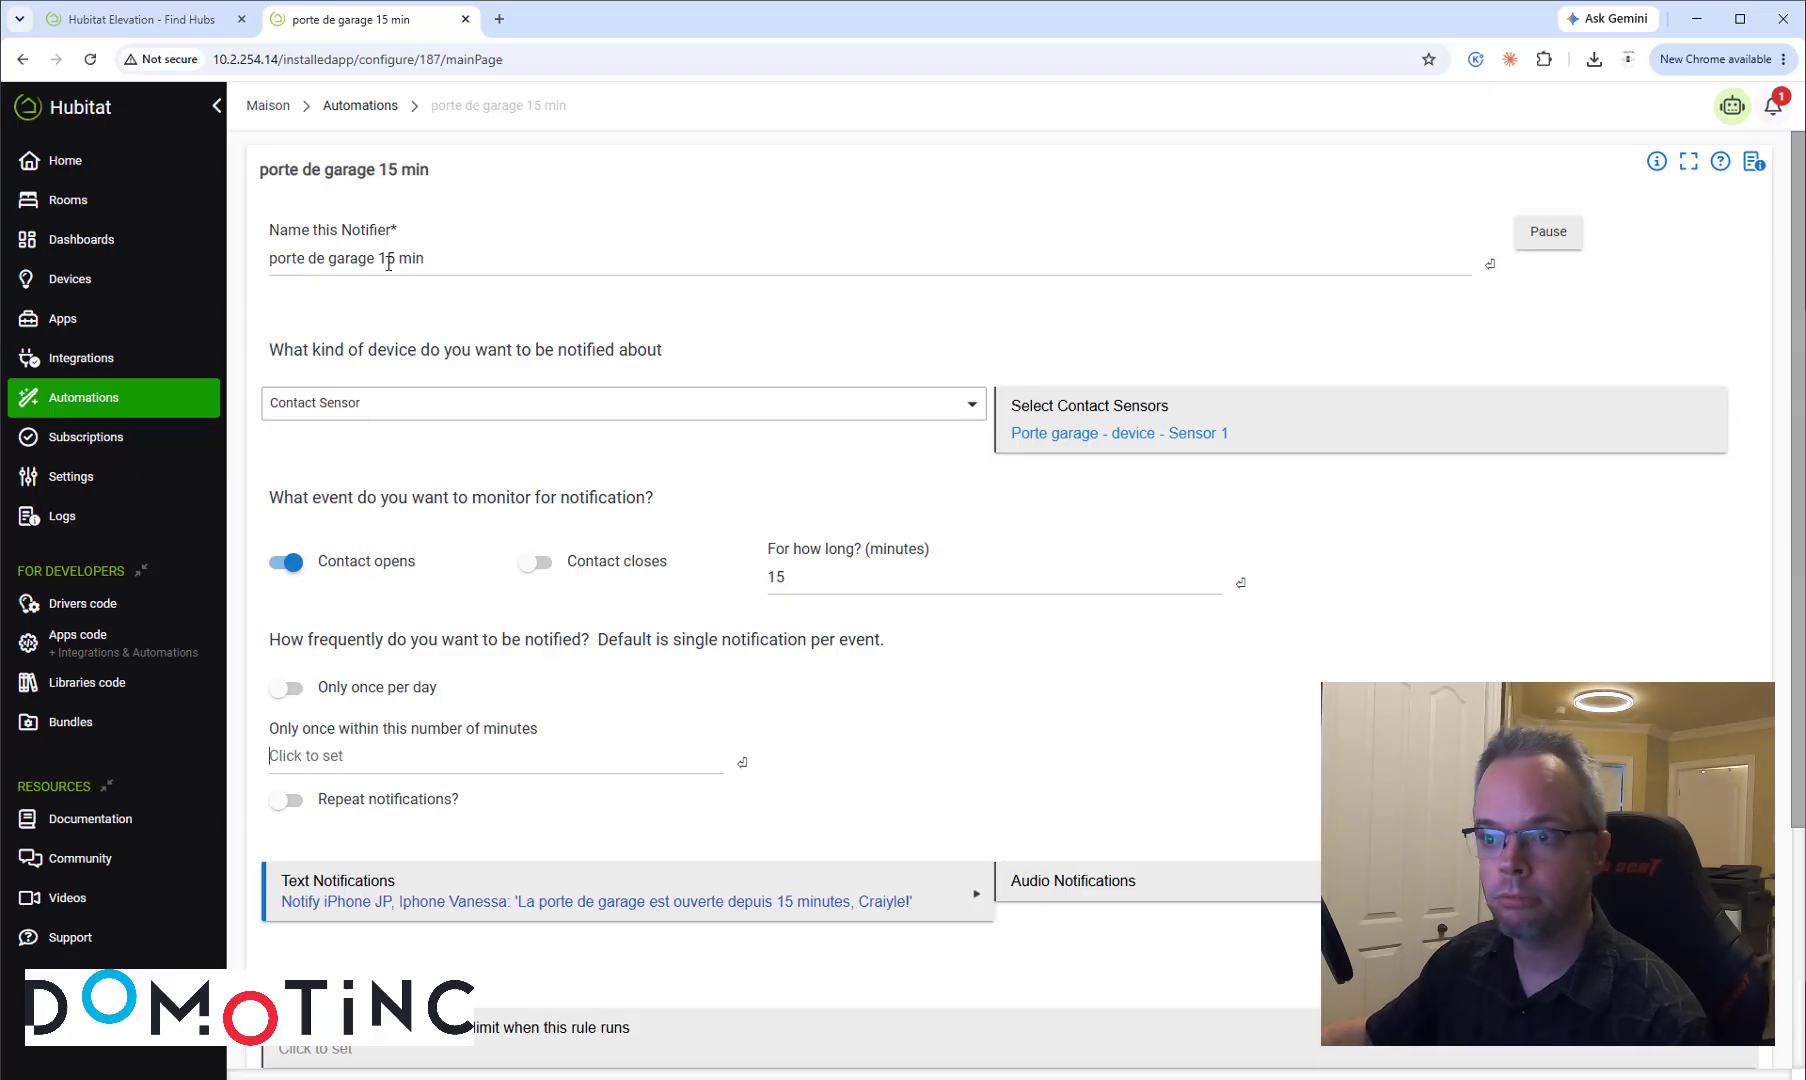
{"action": "double_click", "coordinate": [778, 577]}
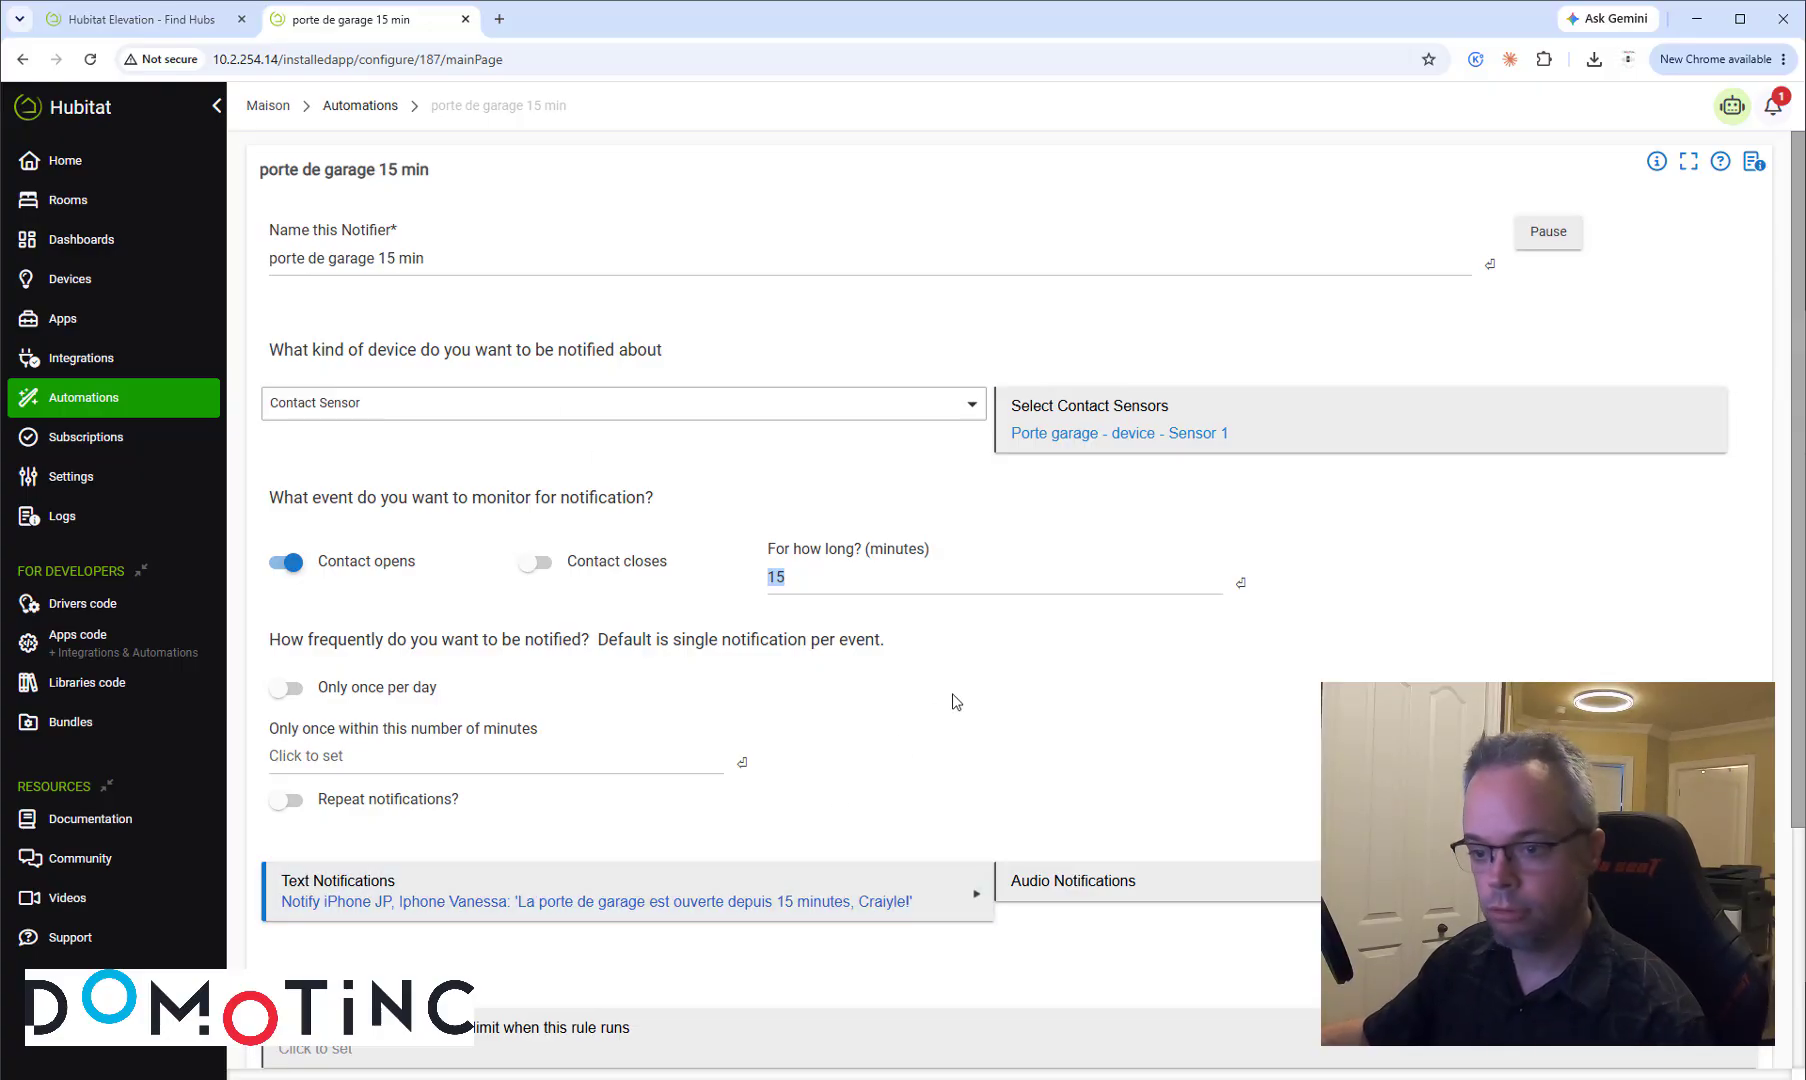
{"action": "scroll", "coordinate": [955, 701], "scroll_direction": "down", "scroll_amount": 3}
{"action": "scroll", "coordinate": [952, 701], "scroll_direction": "down", "scroll_amount": 1}
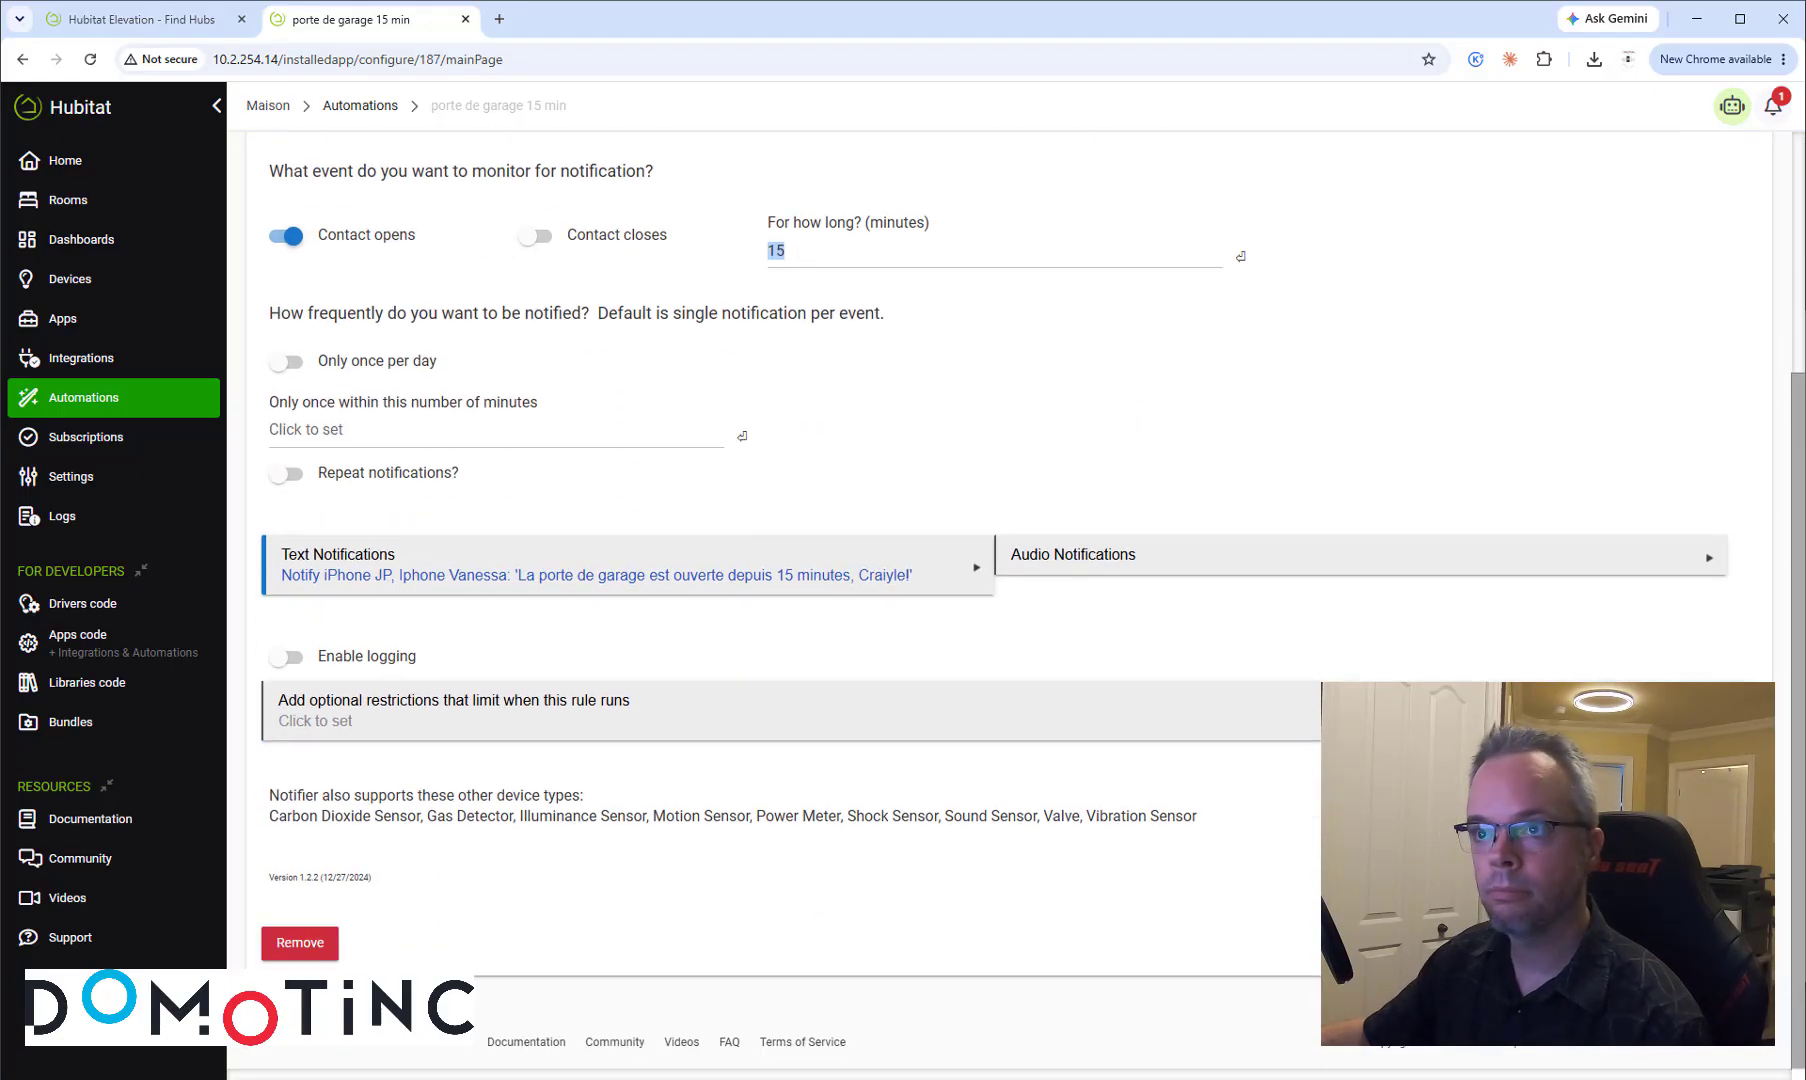
{"action": "key", "text": "Return"}
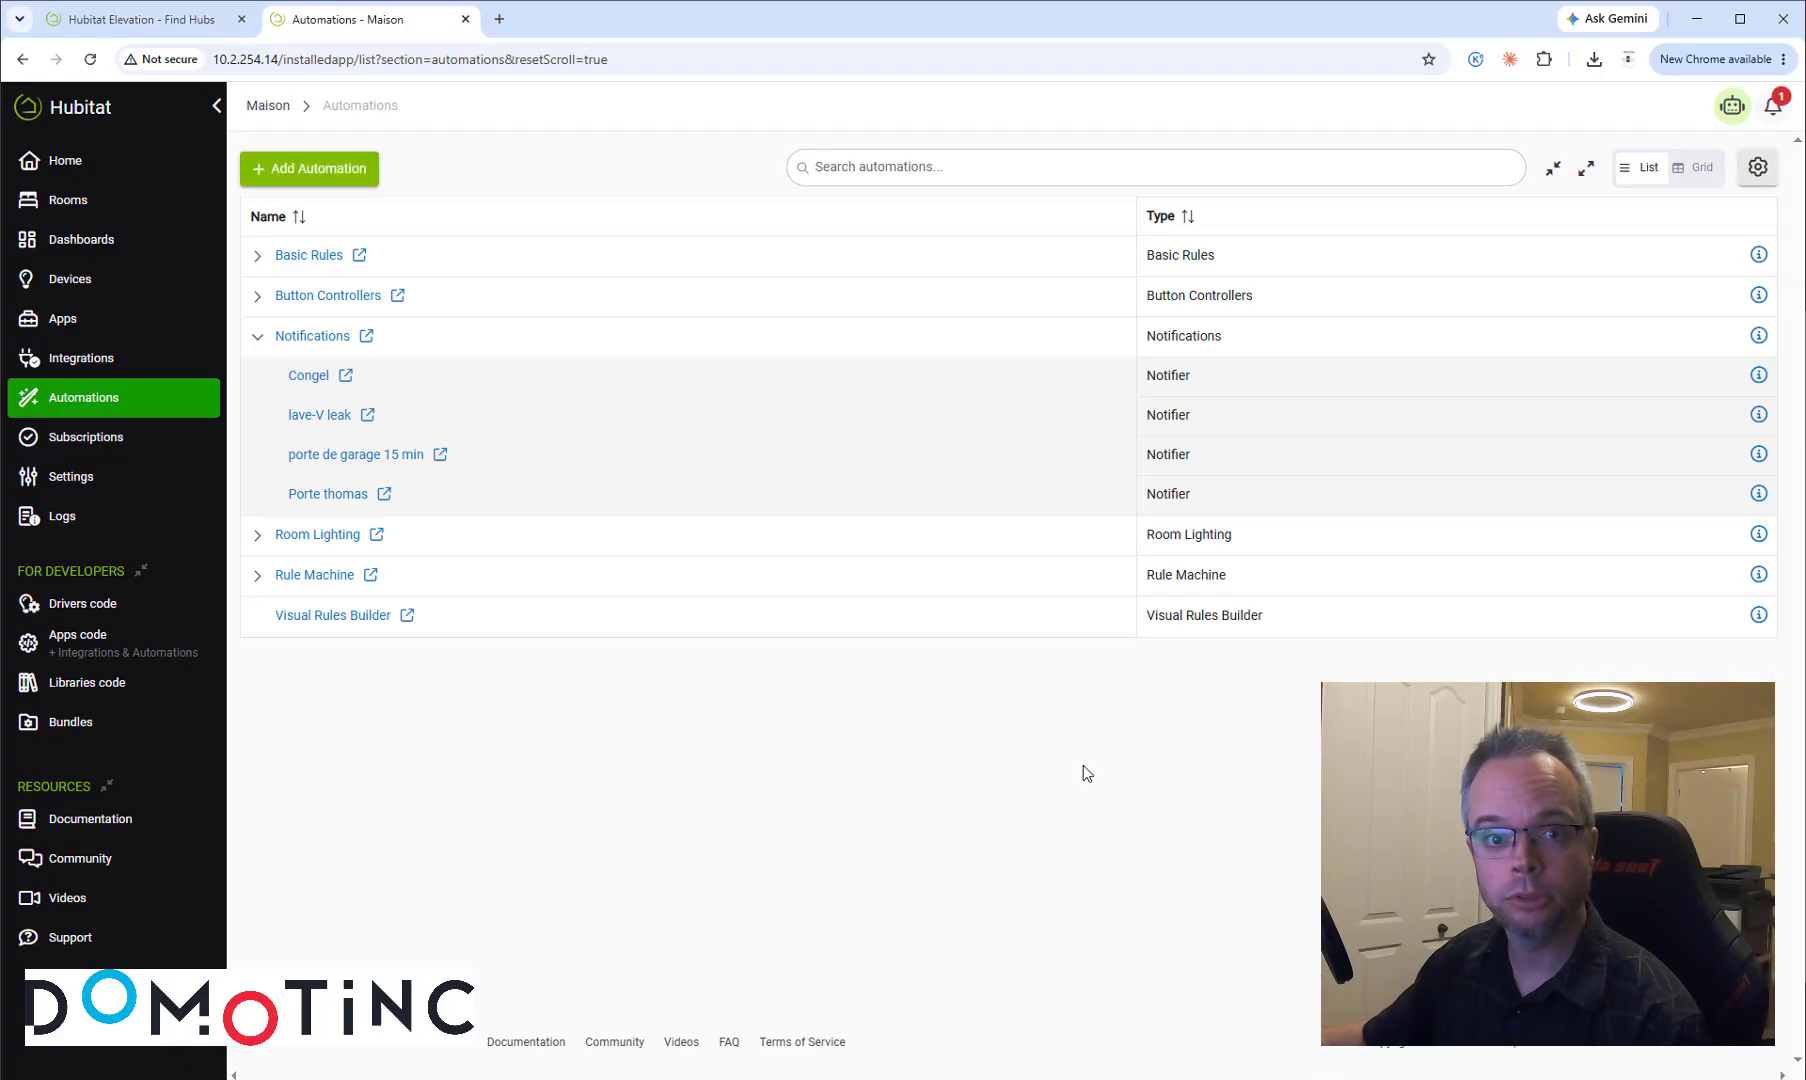